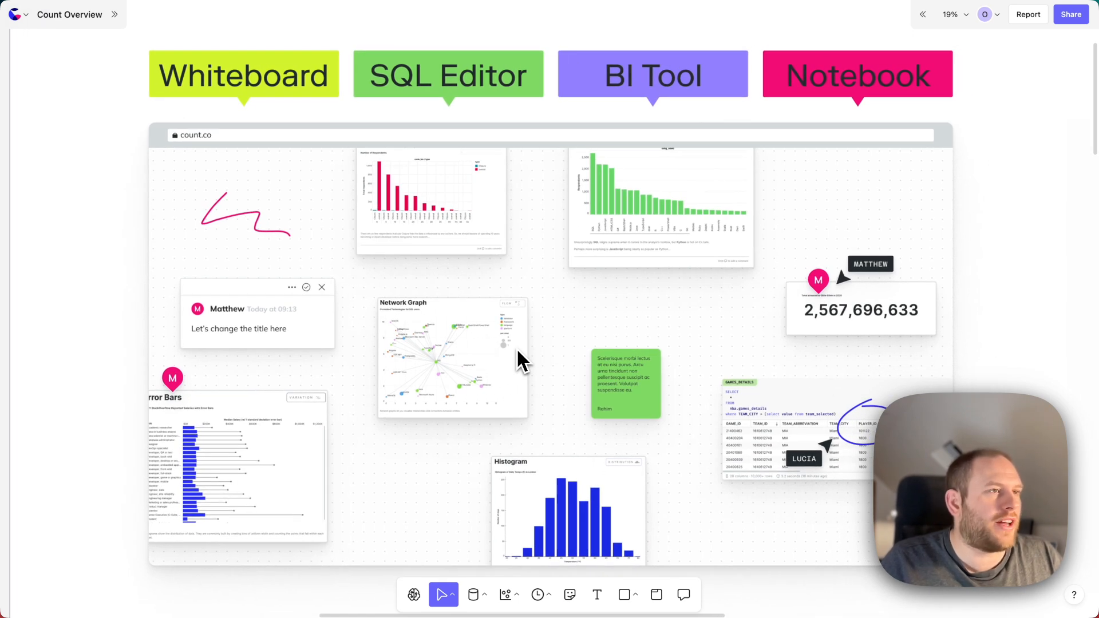
Look over the canvas introduction, the team workflow diagram and the connected models in the Data modelling frame
scroll(516, 351, right, 15)
scroll(516, 348, right, 10)
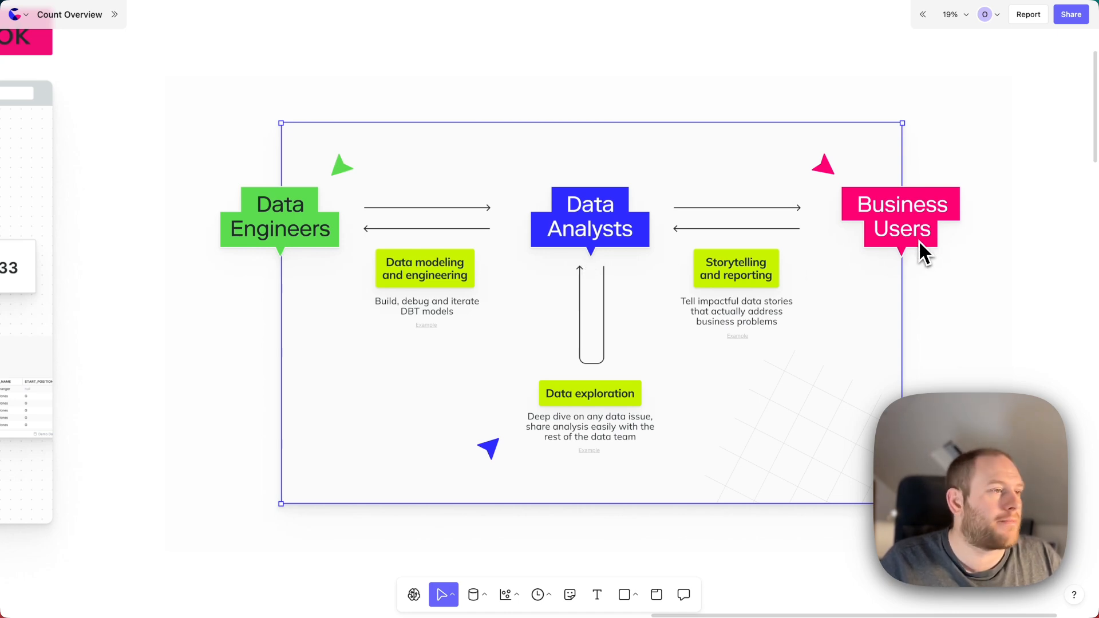
scroll(919, 241, down, 4)
scroll(918, 239, down, 10)
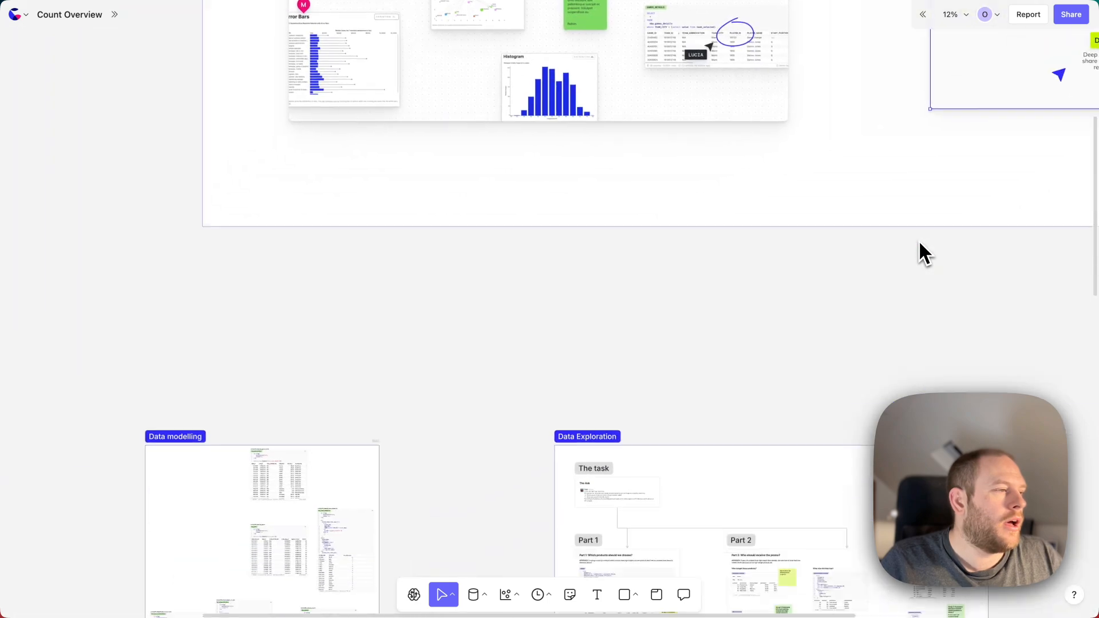
scroll(919, 243, left, 5)
scroll(919, 243, down, 3)
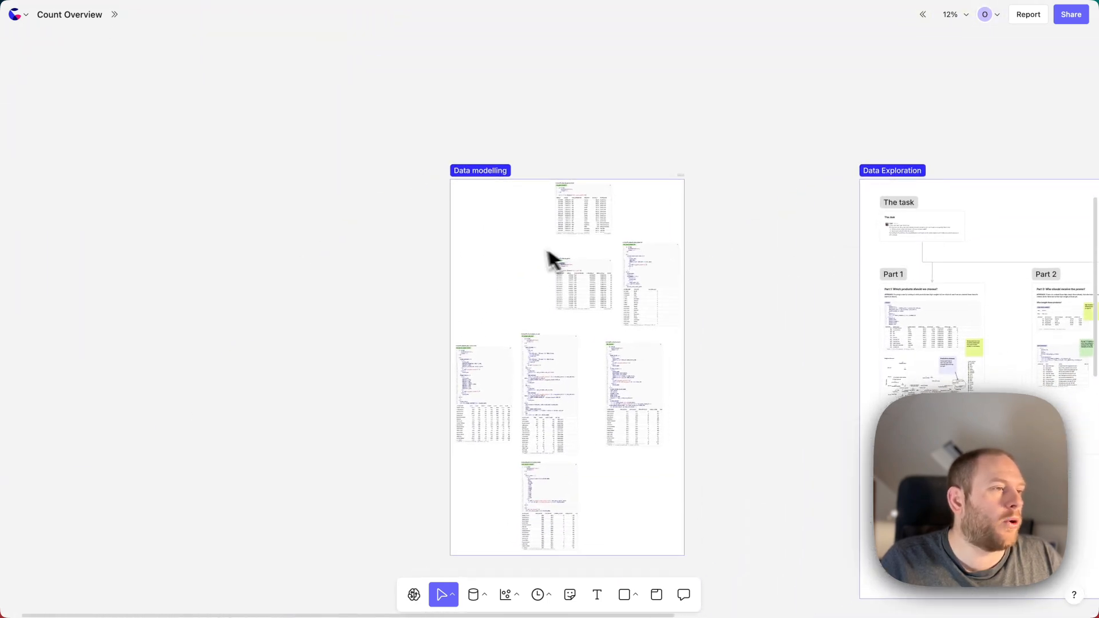
scroll(559, 257, up, 5)
scroll(527, 250, up, 5)
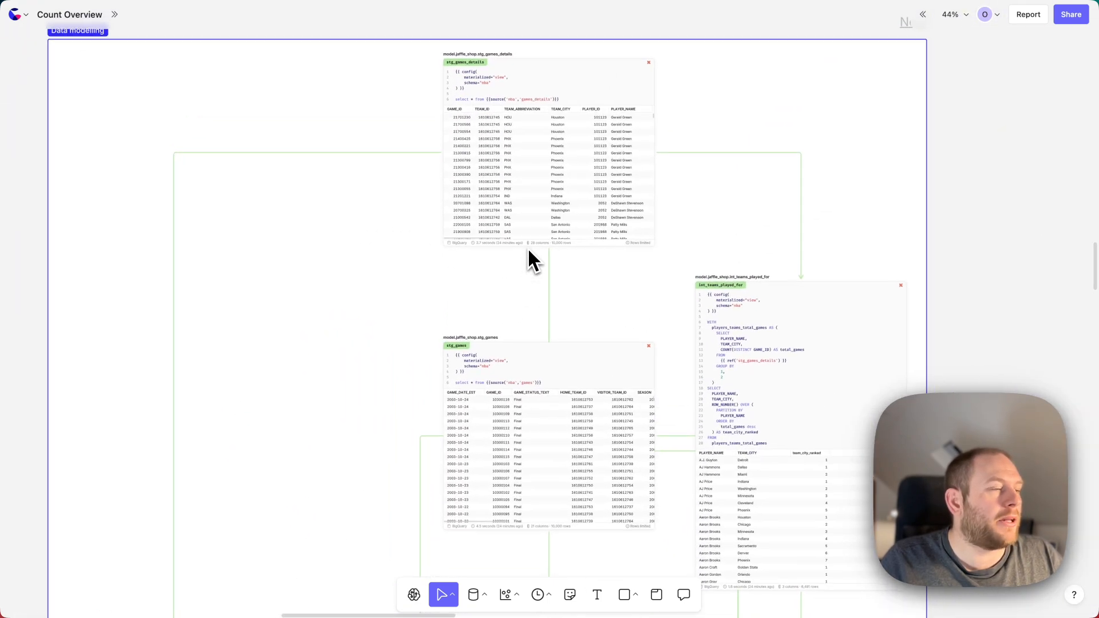
scroll(528, 253, down, 10)
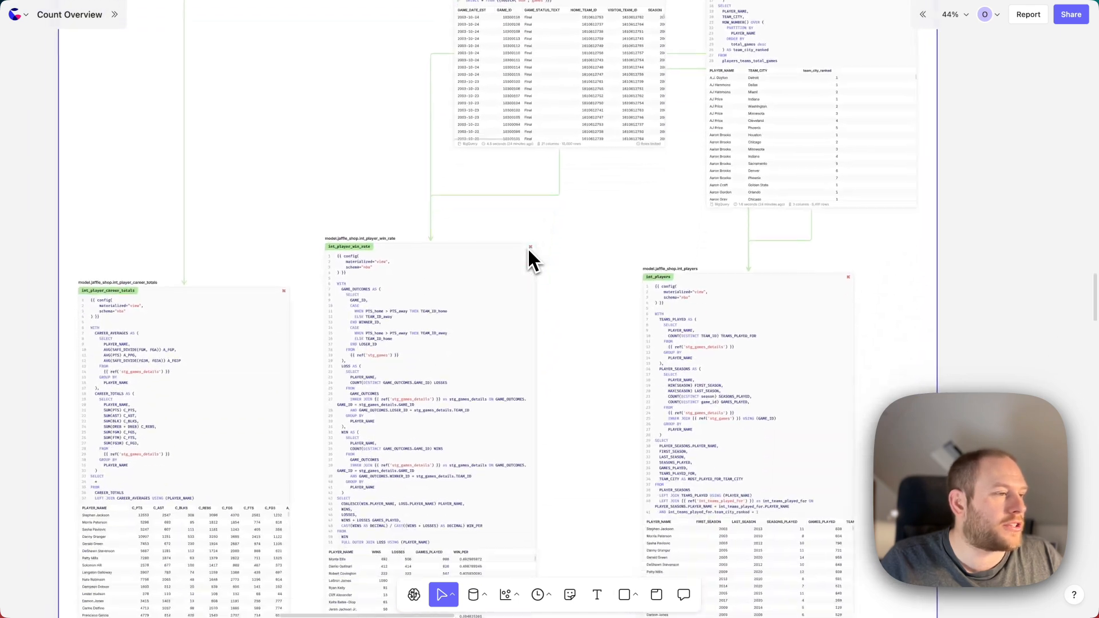
Examine the Data Exploration frame's Part 1 and Part 2 analyses and the metric tree in the Storytelling and reporting frame
scroll(528, 258, down, 5)
scroll(528, 258, right, 10)
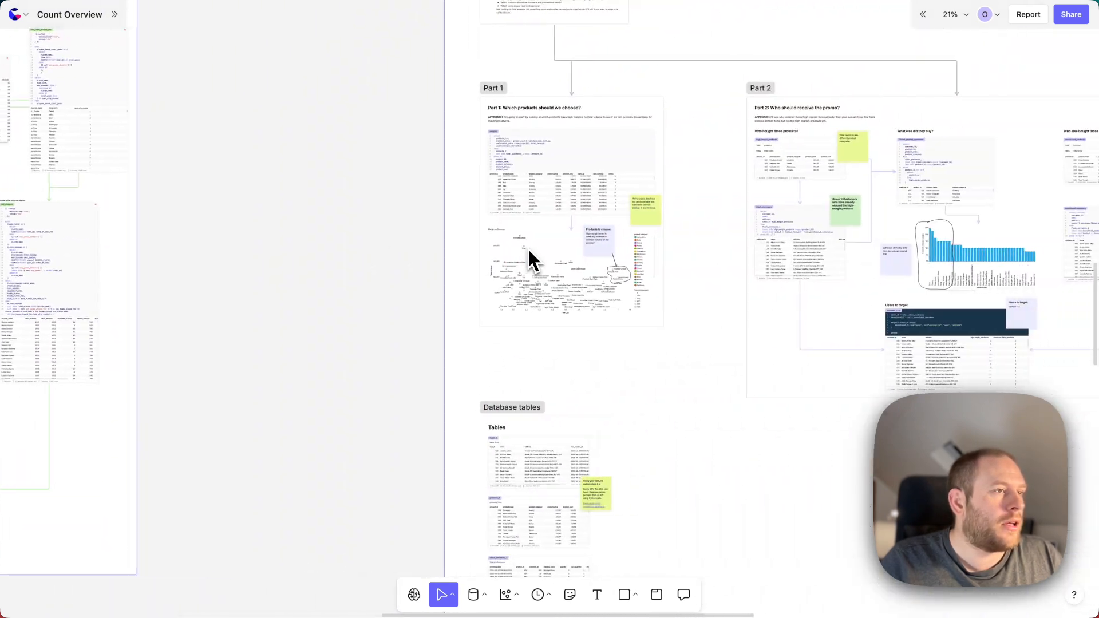
scroll(531, 261, right, 3)
scroll(531, 260, up, 2)
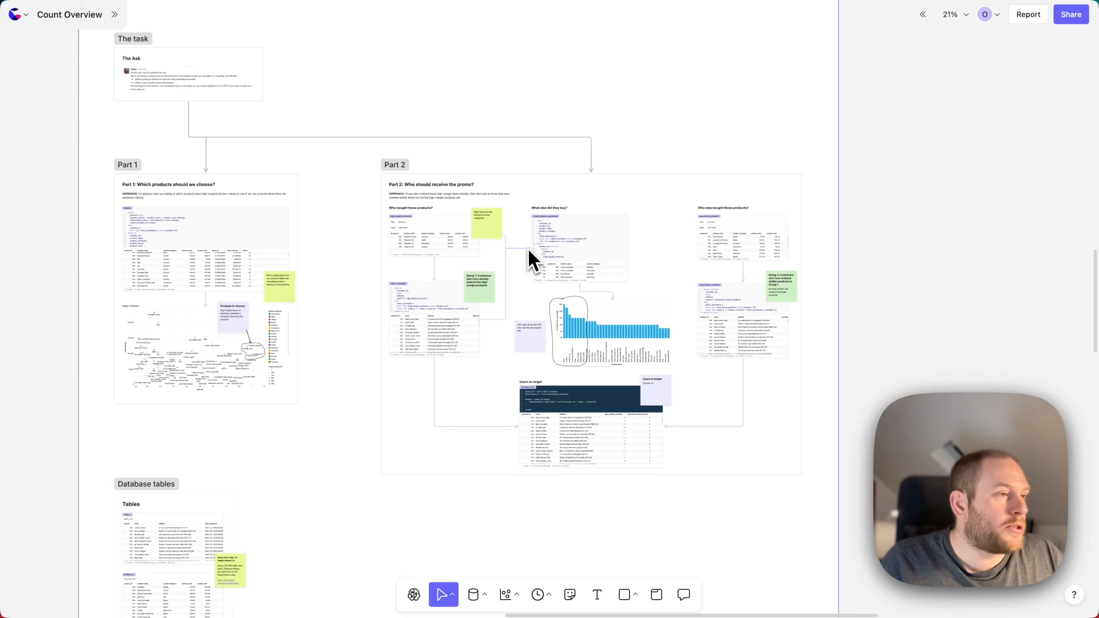
scroll(527, 247, up, 5)
scroll(527, 247, down, 3)
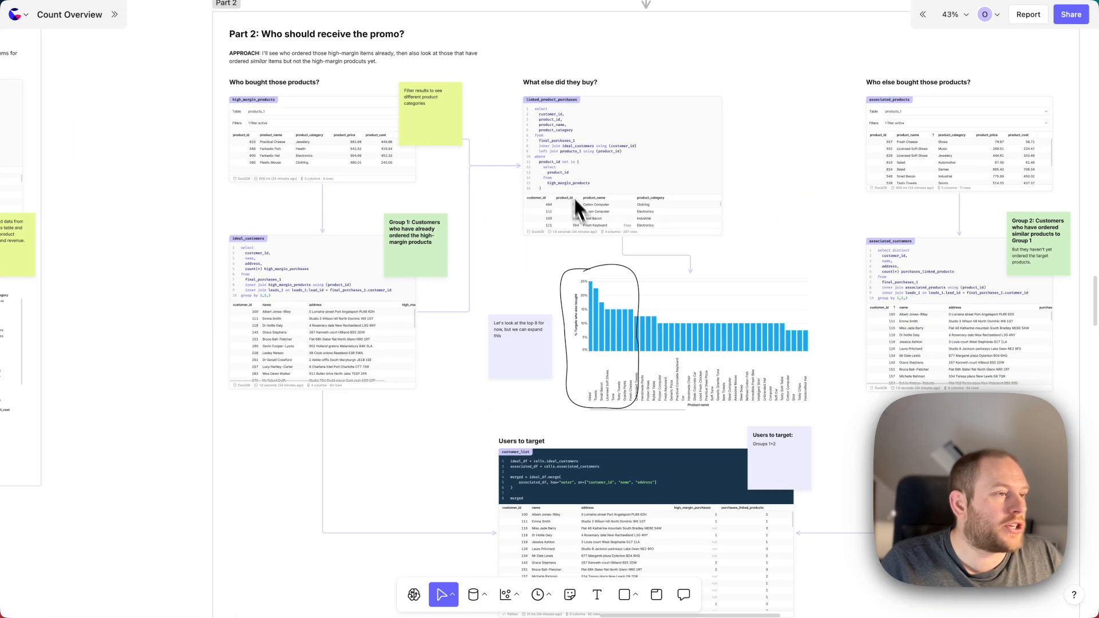
scroll(585, 507, down, 5)
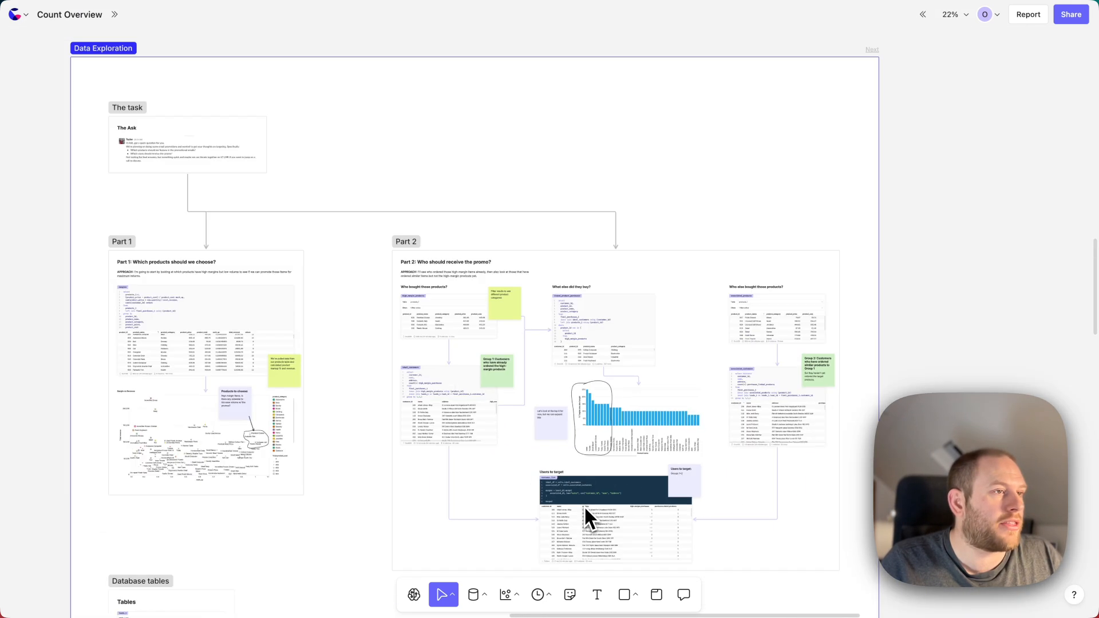
scroll(583, 506, right, 10)
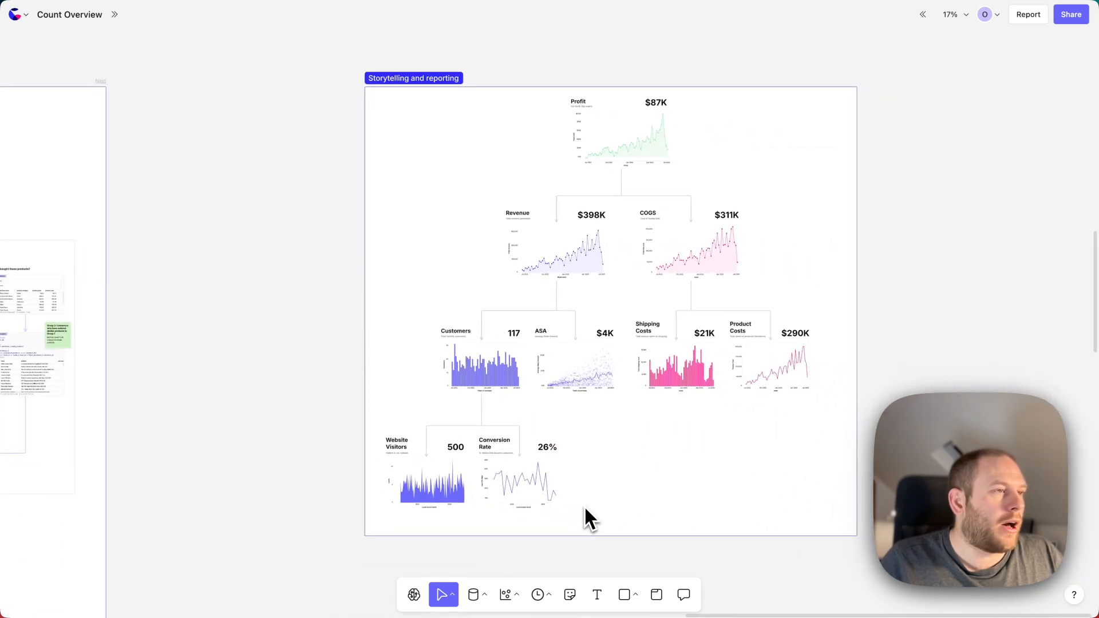
scroll(632, 474, up, 2)
scroll(633, 473, up, 2)
scroll(633, 472, right, 2)
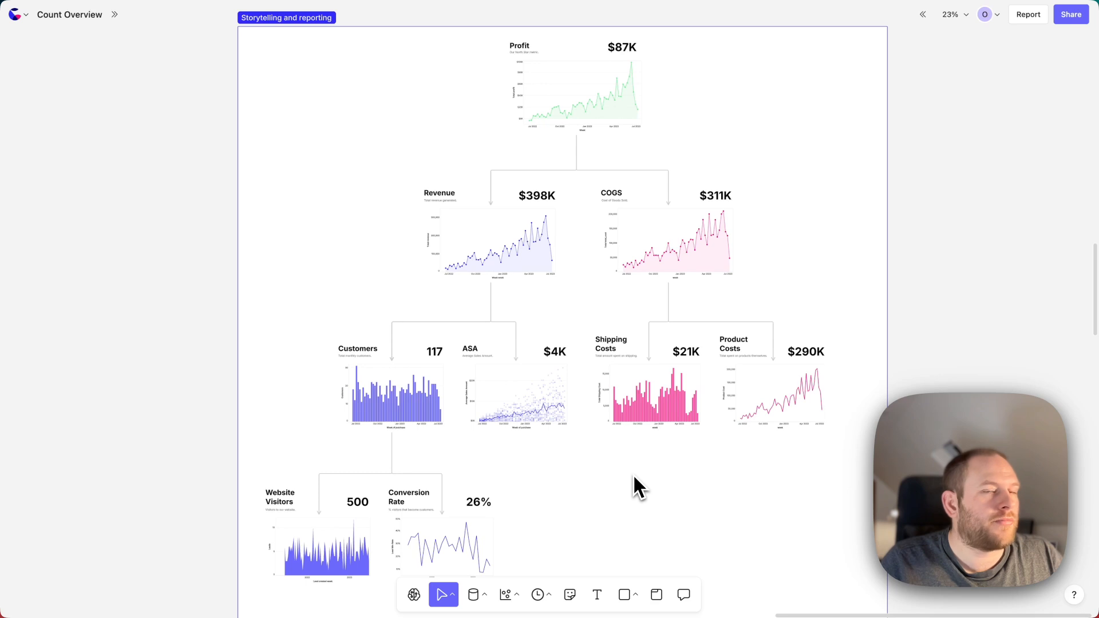
scroll(633, 473, down, 5)
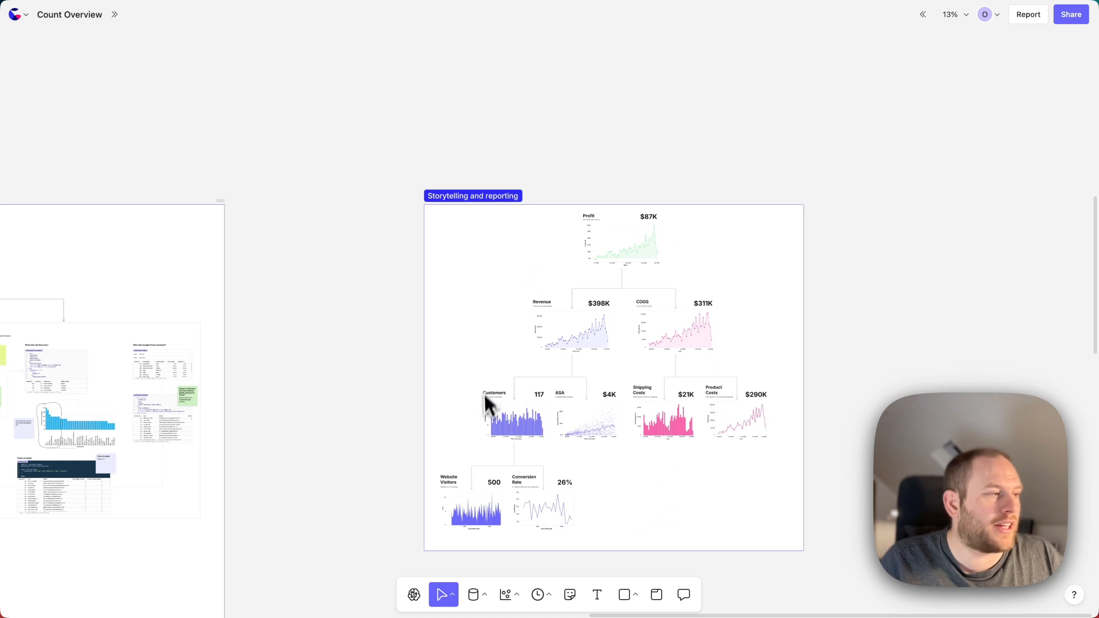
scroll(484, 424, left, 10)
scroll(484, 424, down, 2)
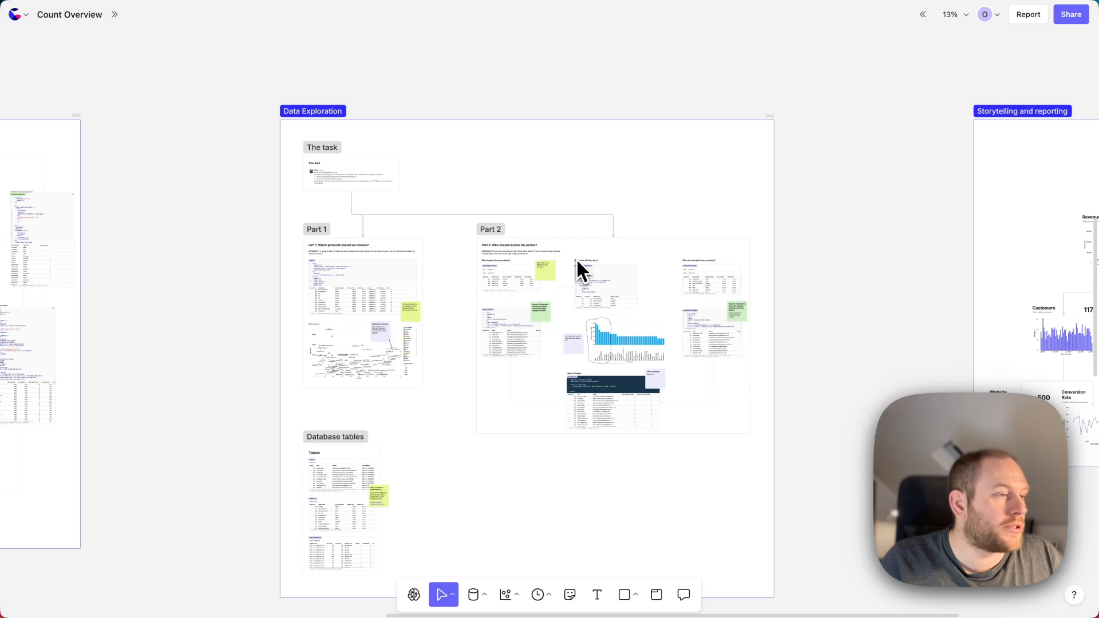
scroll(575, 258, left, 15)
scroll(575, 258, down, 1)
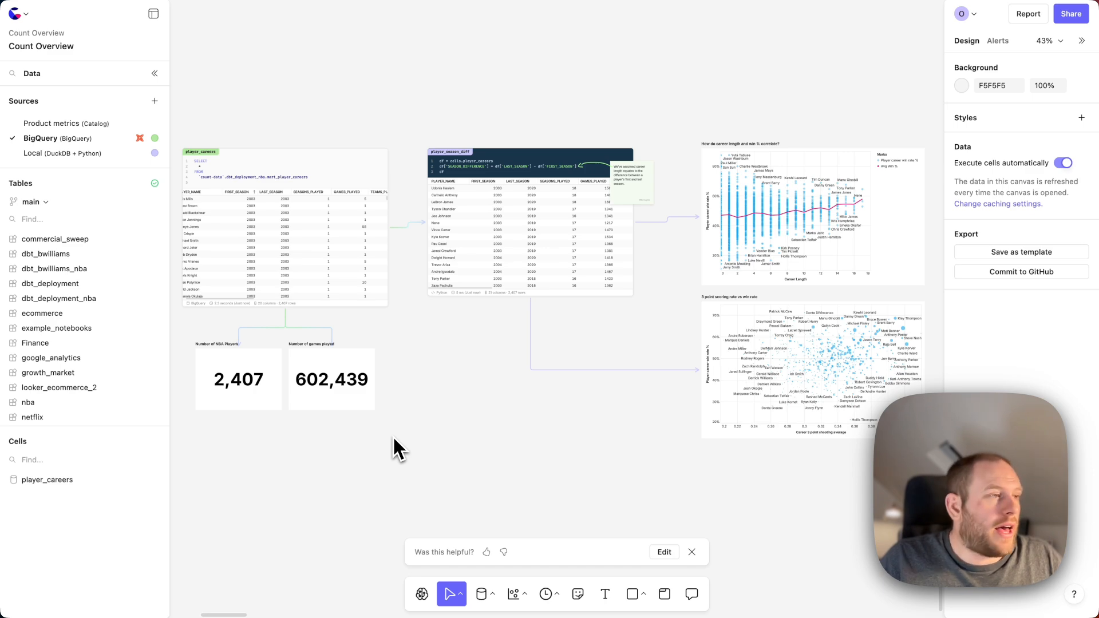
Examine the player_careers SQL cell, the player_season_diff Python cell and its sticky note on career length
scroll(262, 346, up, 5)
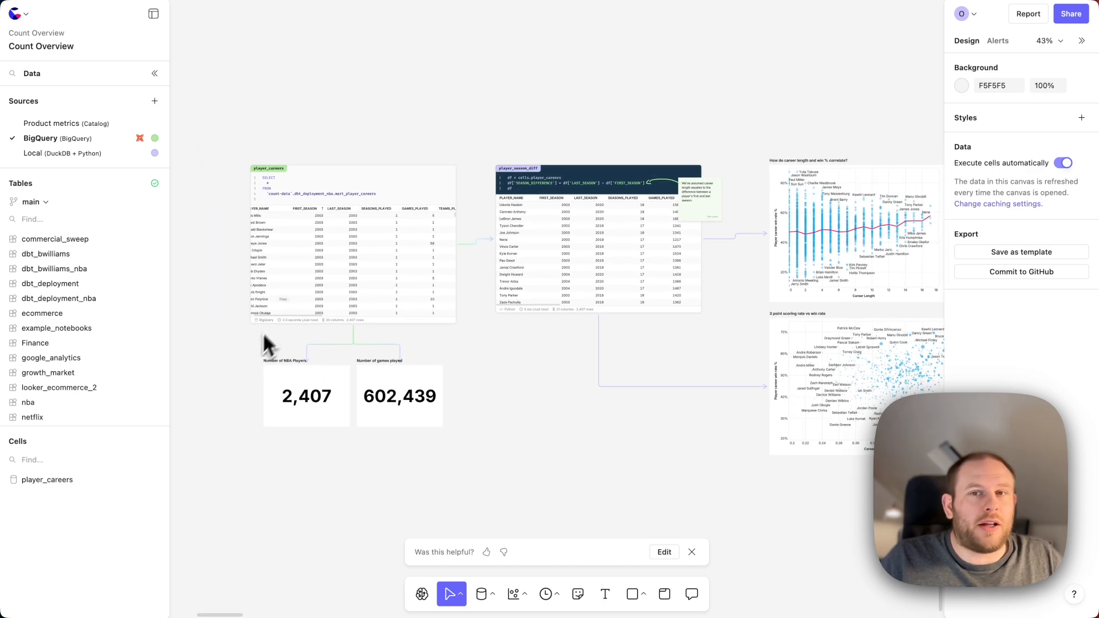
scroll(295, 282, up, 1)
scroll(295, 283, left, 1)
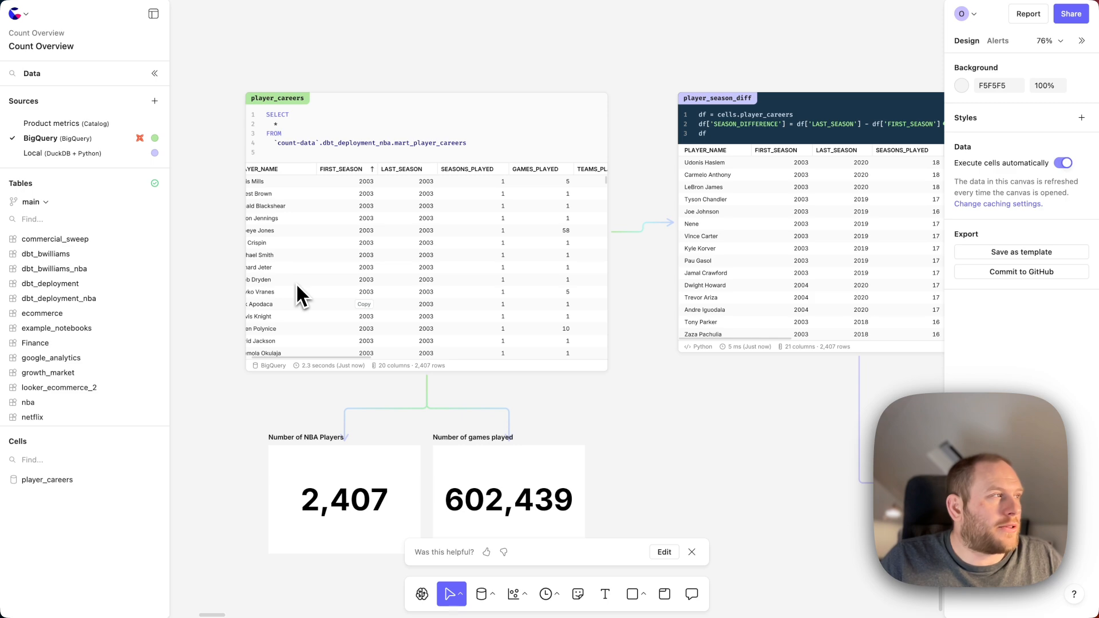
scroll(295, 283, right, 1)
scroll(295, 282, up, 1)
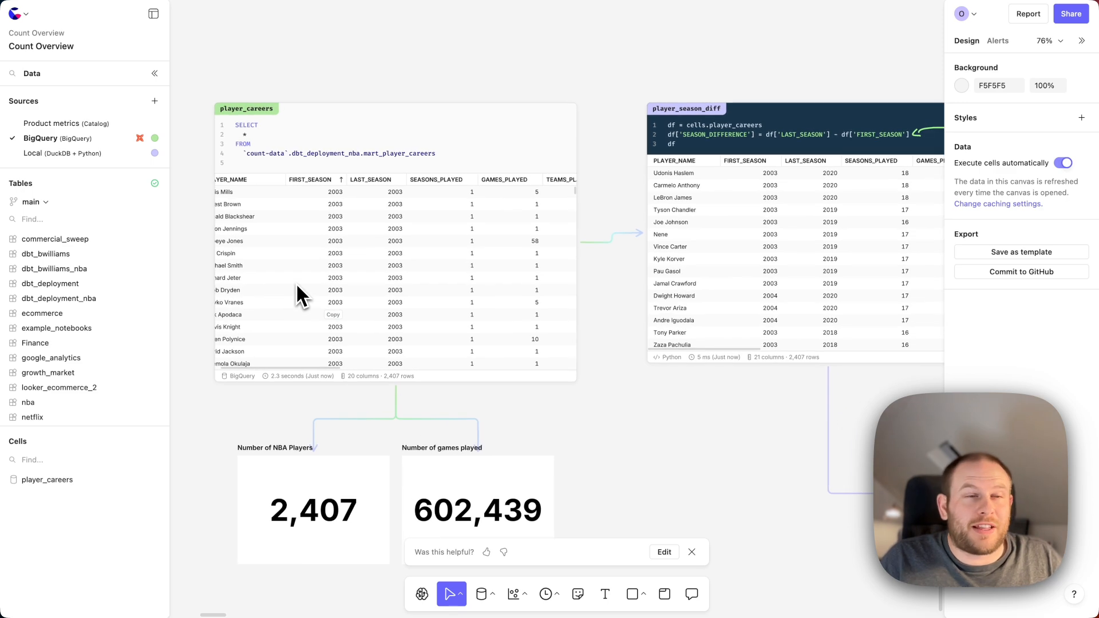
scroll(295, 283, right, 8)
scroll(296, 283, up, 1)
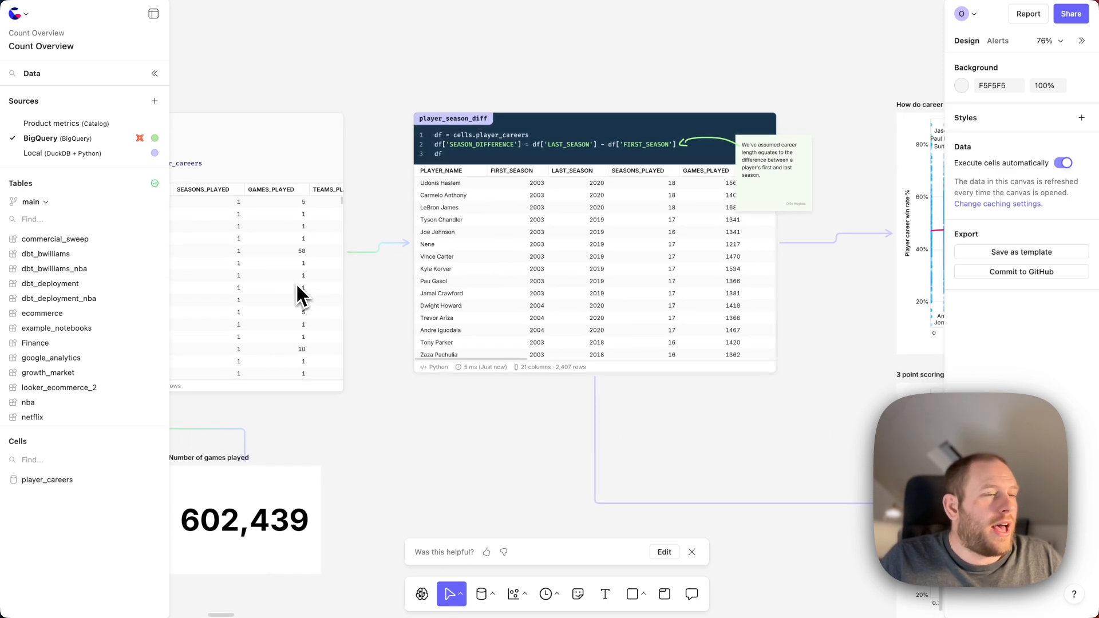
scroll(295, 283, right, 3)
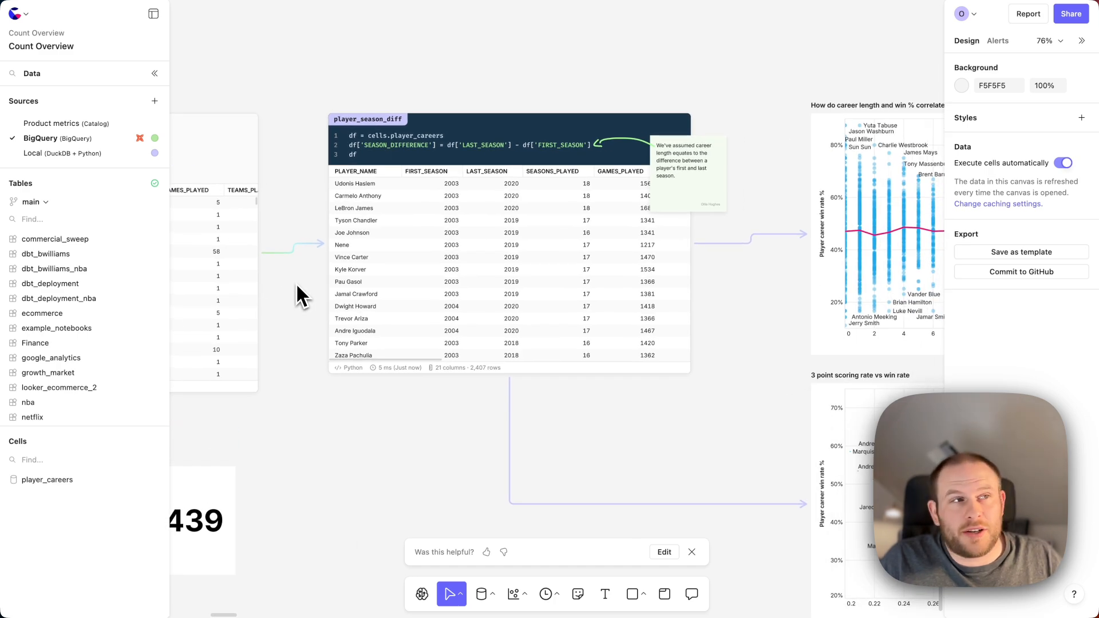
scroll(692, 152, up, 5)
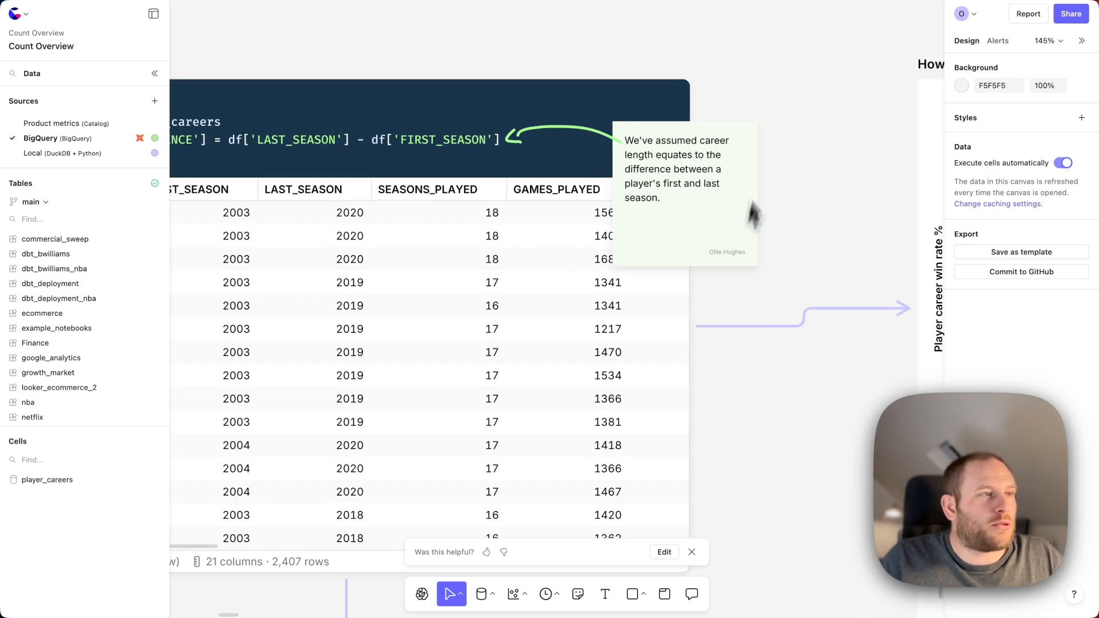
scroll(697, 206, down, 6)
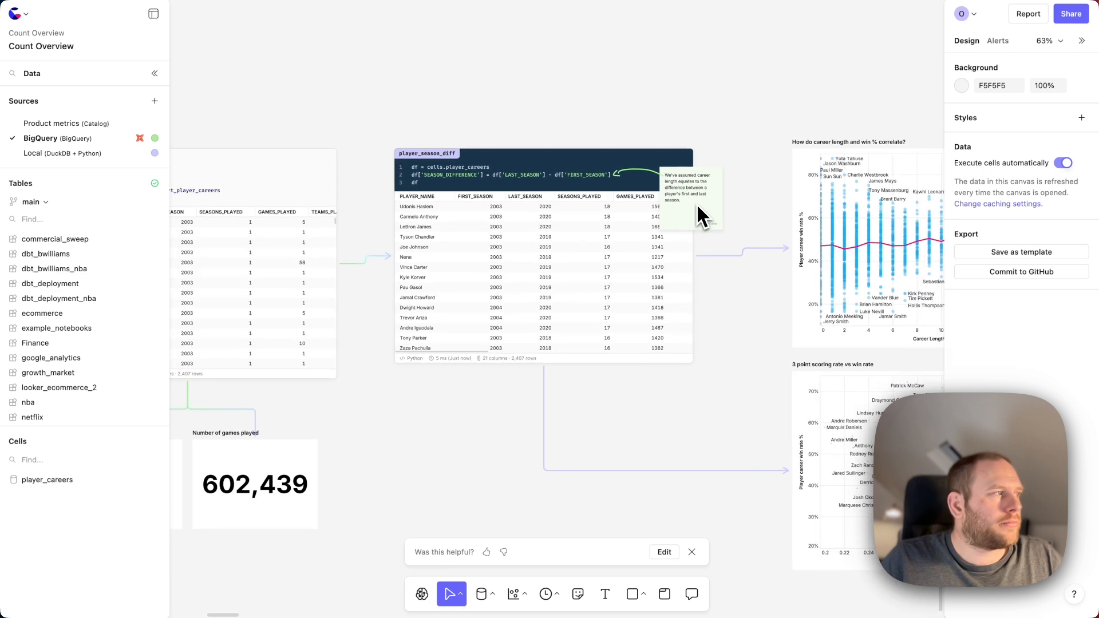
scroll(697, 206, down, 3)
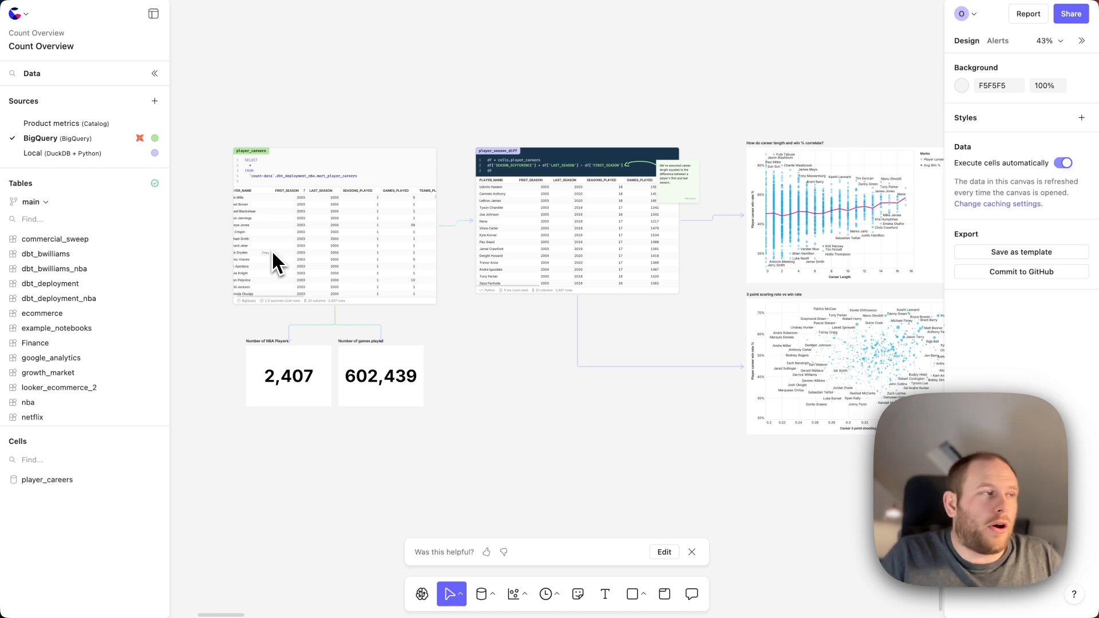
Add the filter WHERE FIRST_SEASON > 2010 to the player_careers query and run it to update the connected cells
scroll(272, 197, up, 5)
click(212, 164)
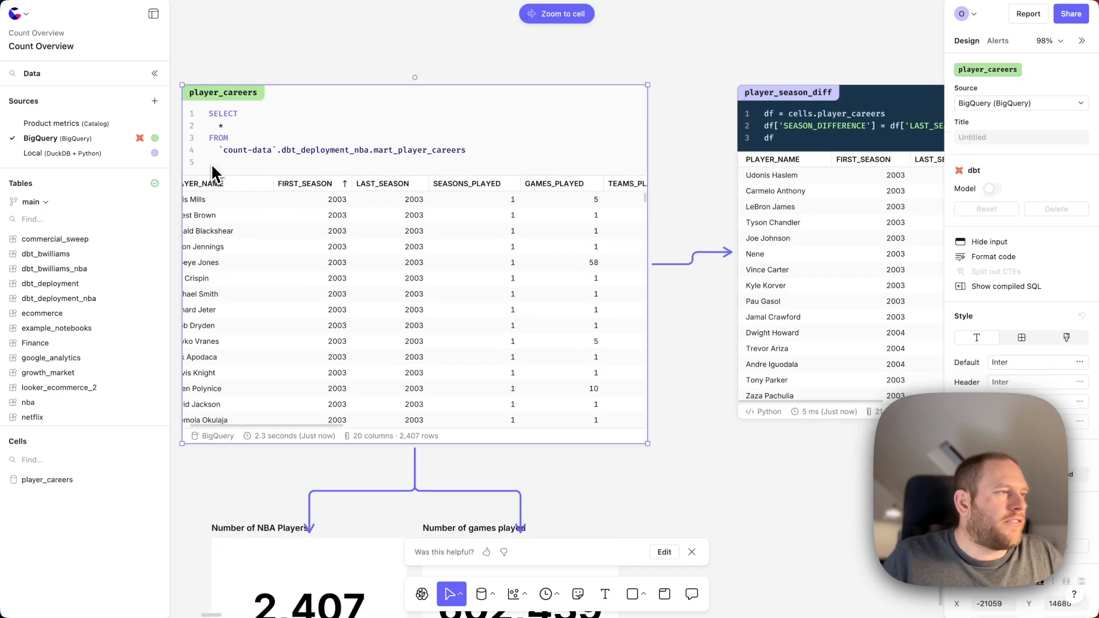
click(211, 163)
text(WHERE FI)
key(Return)
text(> 2010)
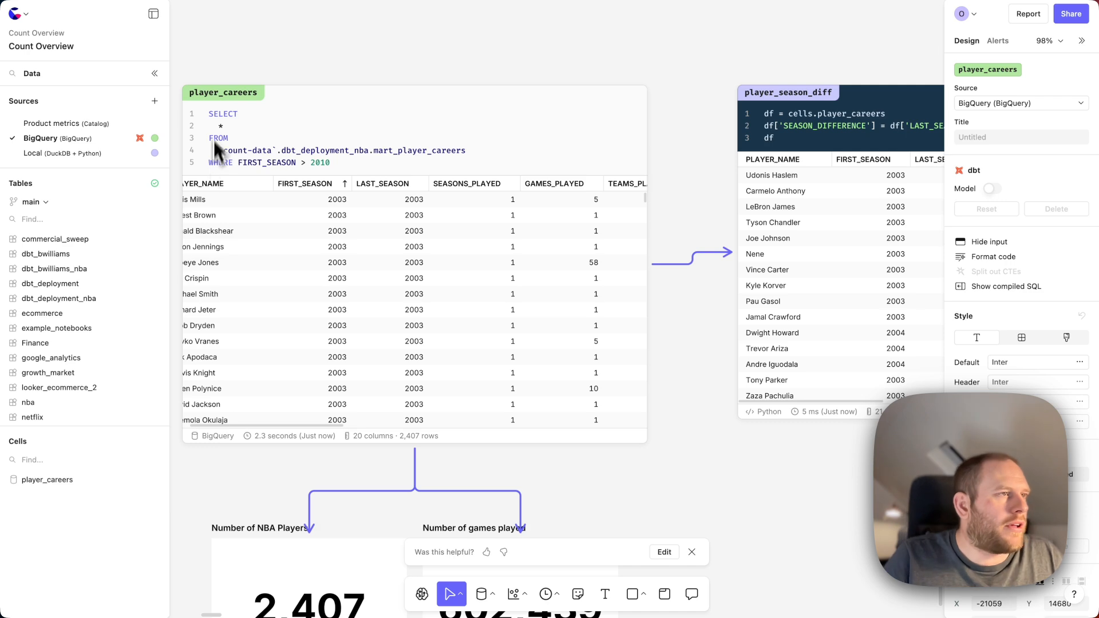
key(super+Return)
scroll(277, 56, down, 5)
scroll(277, 56, down, 1)
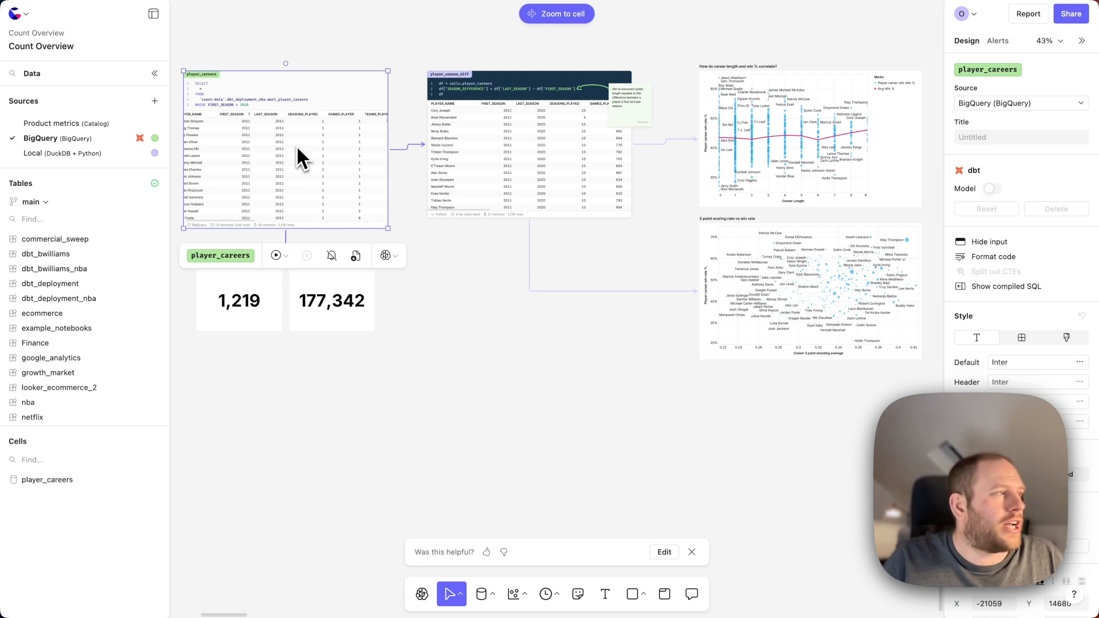
click(467, 379)
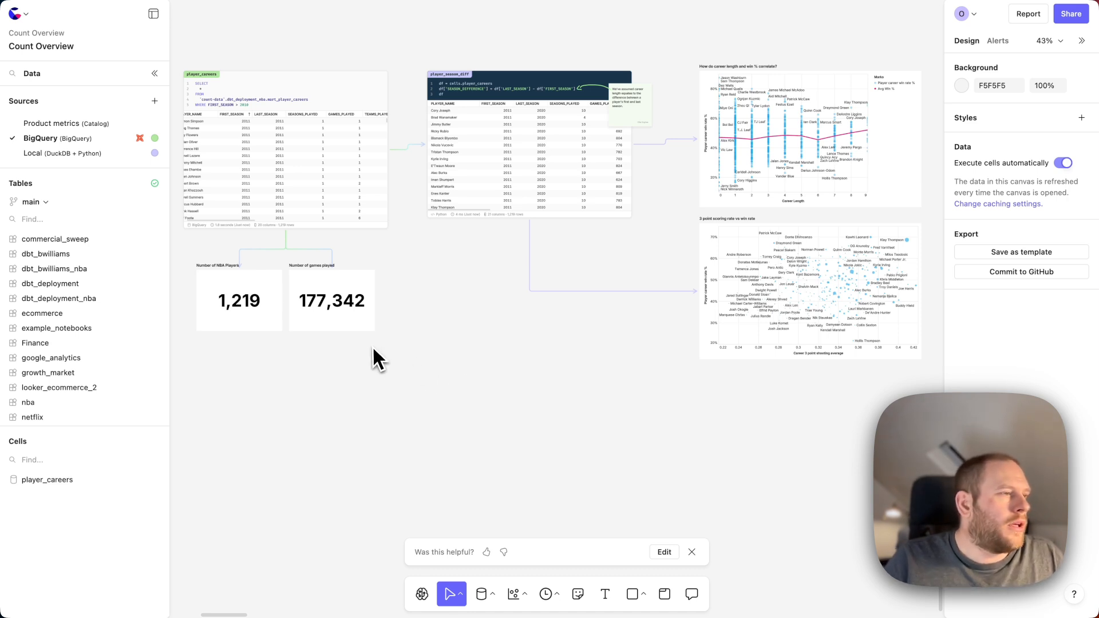
Duplicate the "Number of games played" visual directly below the original and switch the copy's aggregation to average
scroll(355, 321, up, 10)
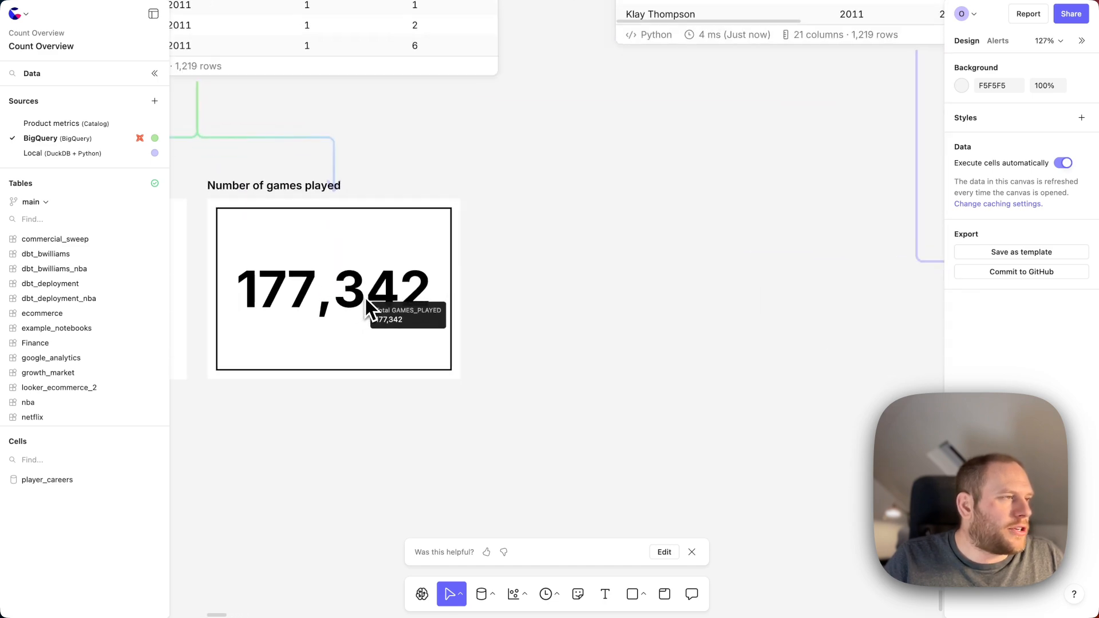
scroll(365, 298, down, 3)
scroll(508, 296, down, 2)
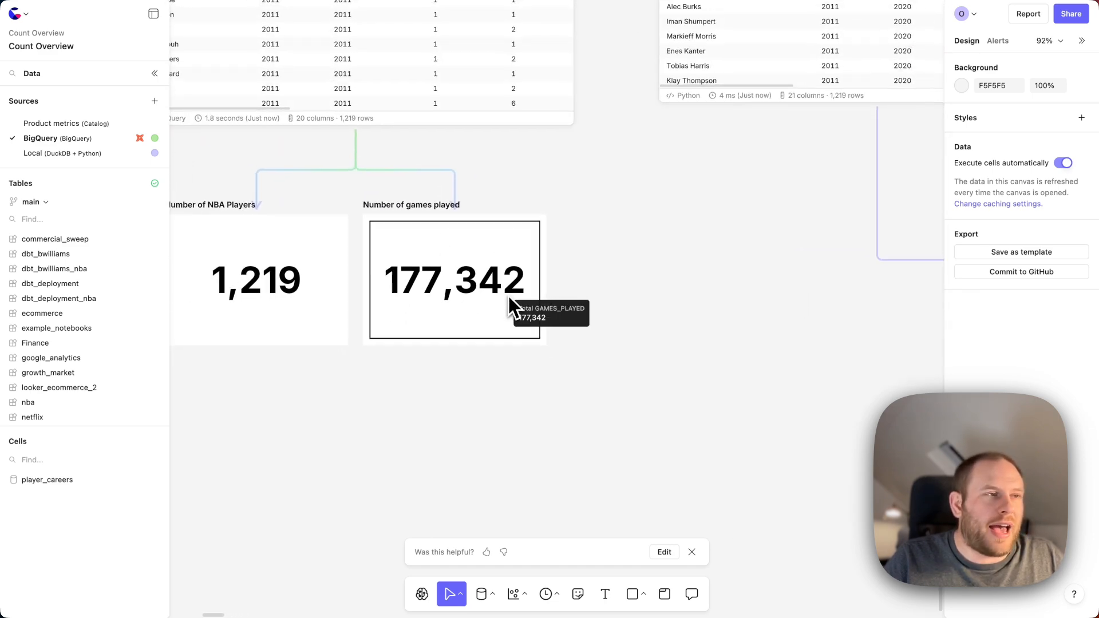
click(491, 262)
drag(486, 251, 492, 420)
click(892, 296)
click(690, 340)
Retitle the duplicated single-value visual "Avg of games played"
click(822, 101)
double_click(823, 103)
text(Avg)
click(754, 154)
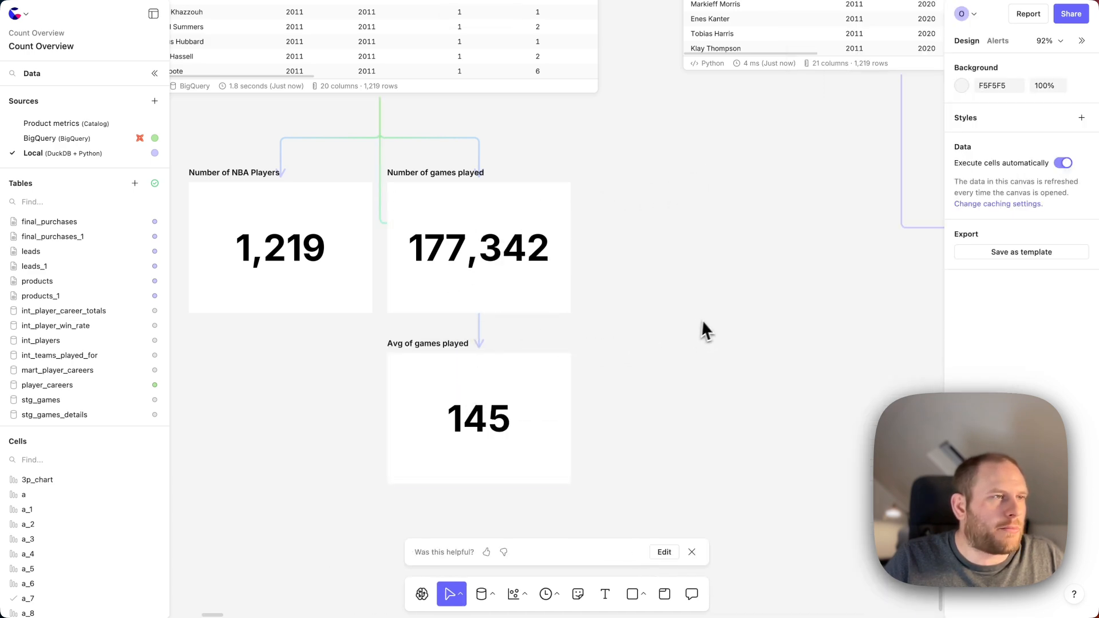
Duplicate the whole NBA player analysis, including all cells, charts and the sticky note, directly below the original
scroll(709, 316, down, 5)
scroll(709, 316, right, 4)
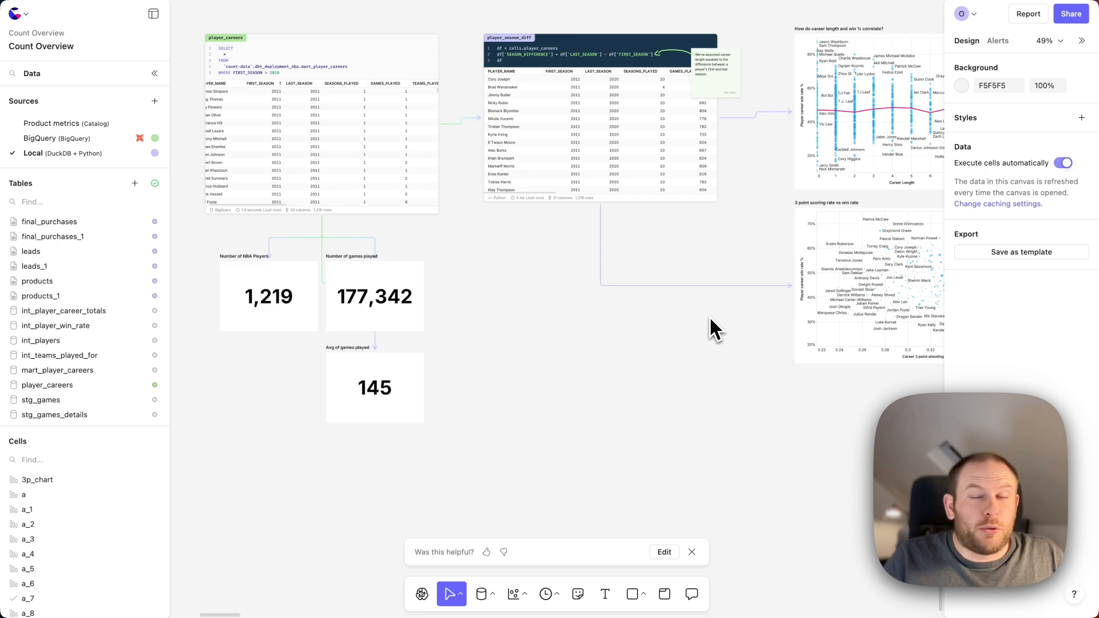
scroll(709, 316, right, 2)
scroll(709, 316, down, 2)
scroll(709, 315, left, 1)
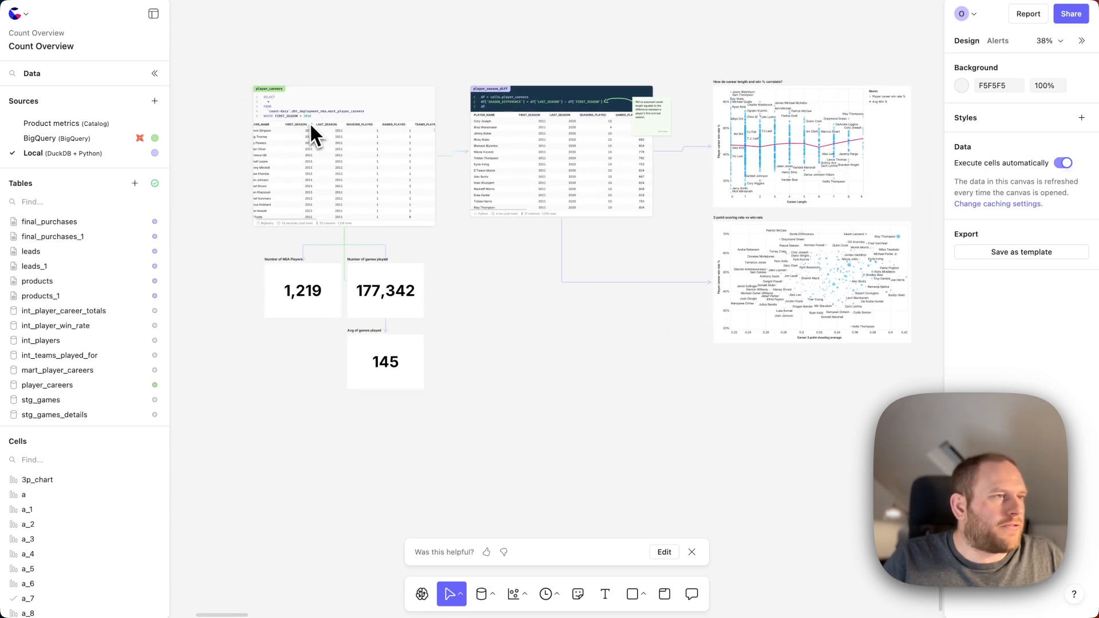
drag(235, 72, 887, 403)
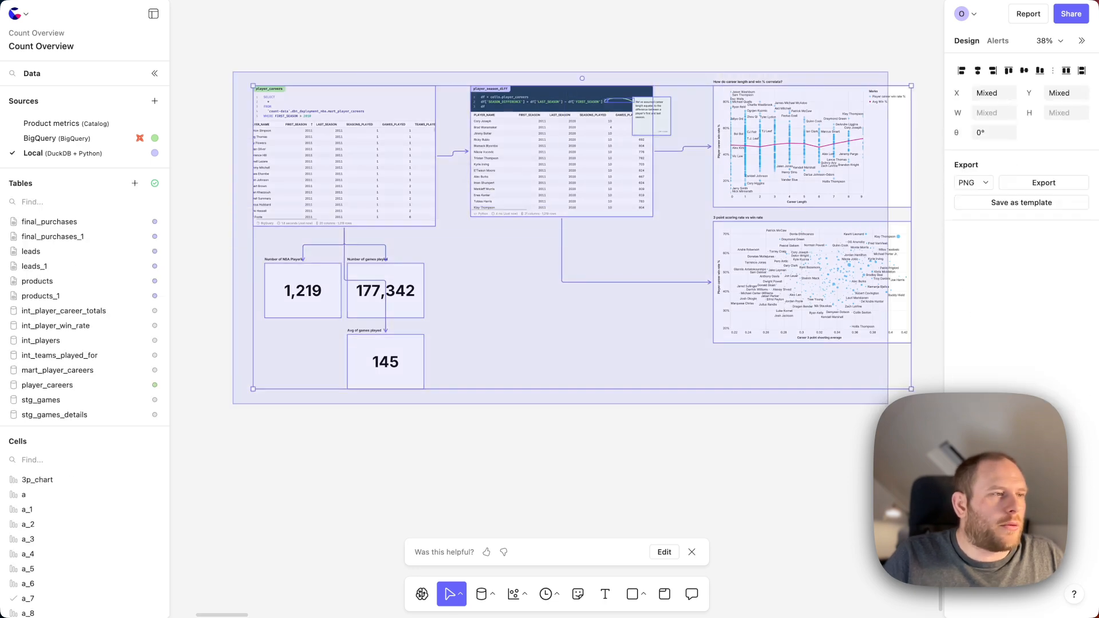
drag(839, 298, 834, 616)
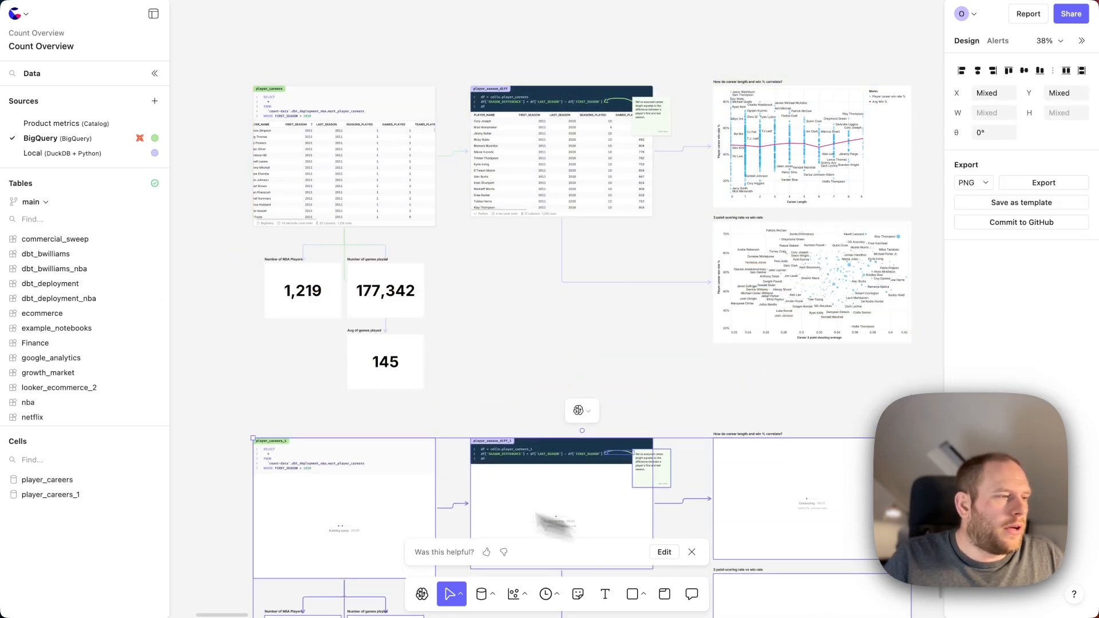
Change the duplicated player_careers query's filter to FIRST_SEASON > 2015 and compare both versions of the analysis
scroll(357, 467, up, 5)
scroll(357, 466, left, 1)
scroll(357, 466, down, 1)
click(314, 430)
key(BackSpace)
text(5)
click(369, 309)
scroll(369, 307, down, 10)
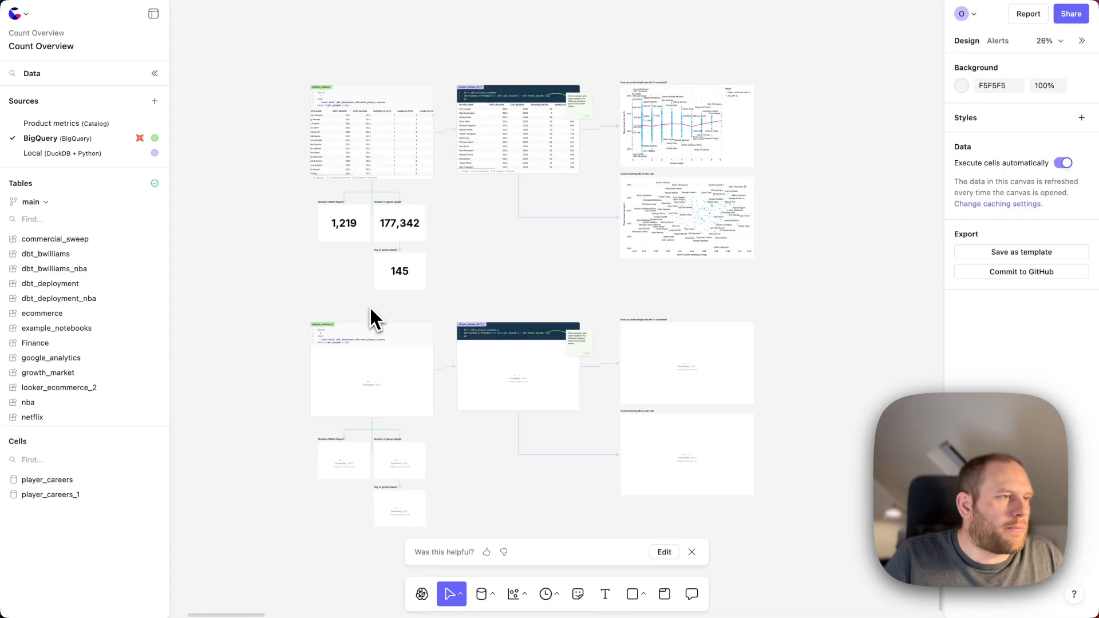
scroll(437, 355, up, 2)
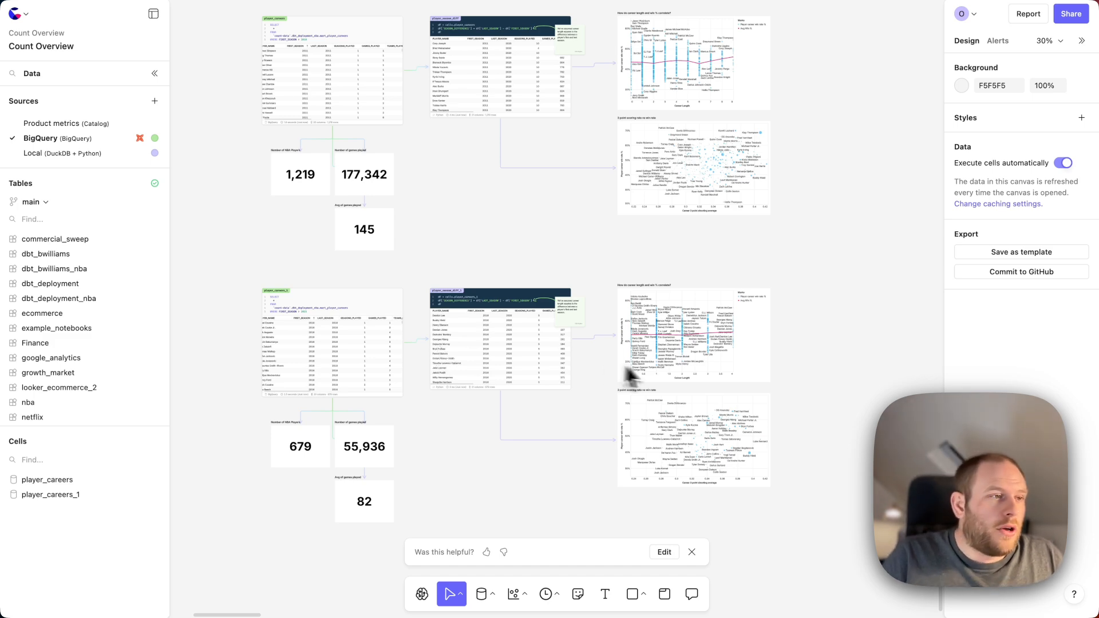
Use the AI visual editor to colour the duplicated "3 point scoring rate vs win rate" chart by GAMES_PLAYED
scroll(575, 372, up, 10)
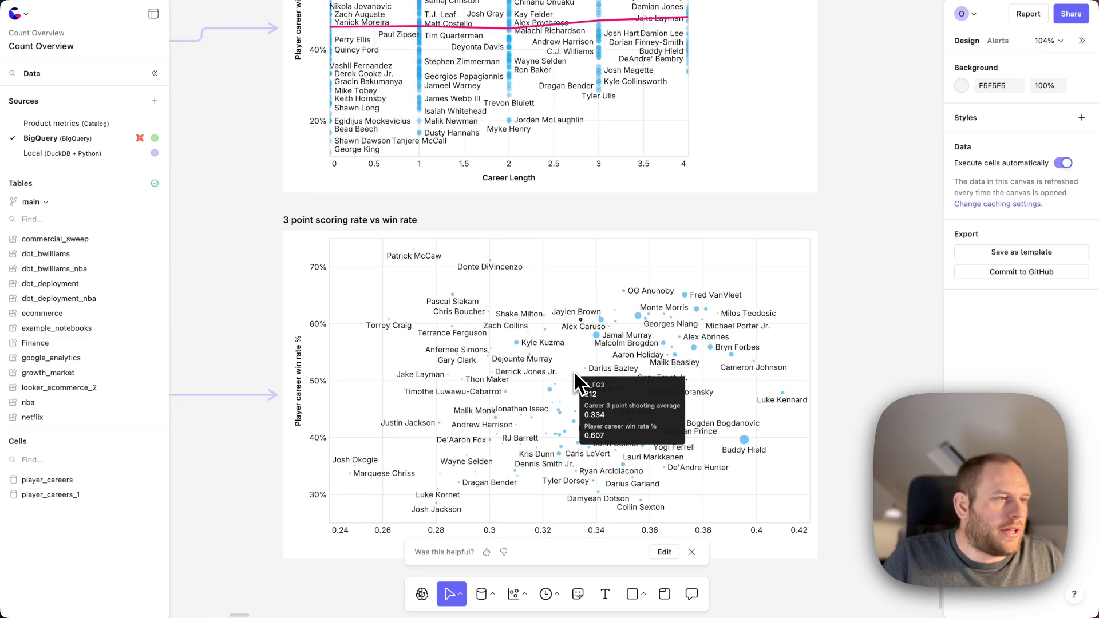
click(568, 324)
click(622, 204)
click(648, 138)
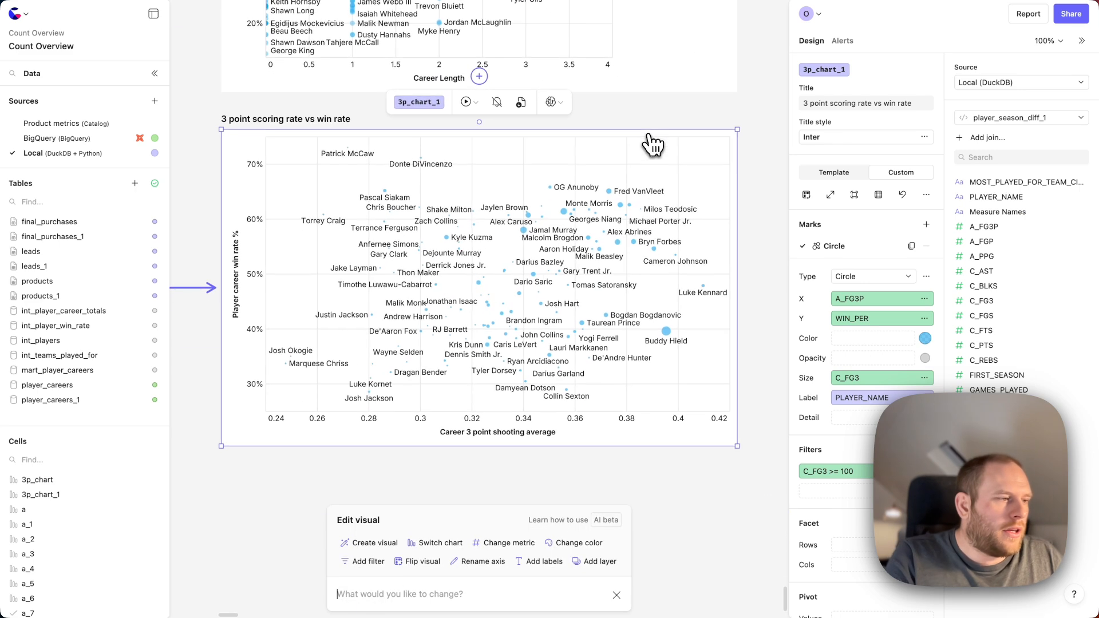
text(add Gmaes_played to the colour a)
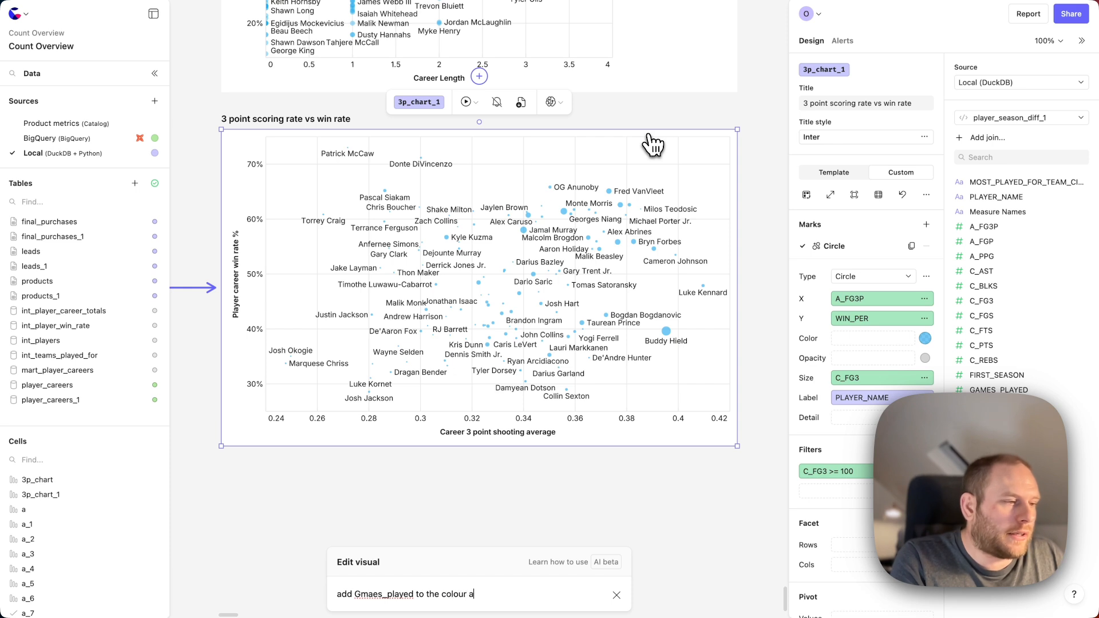
key(Return)
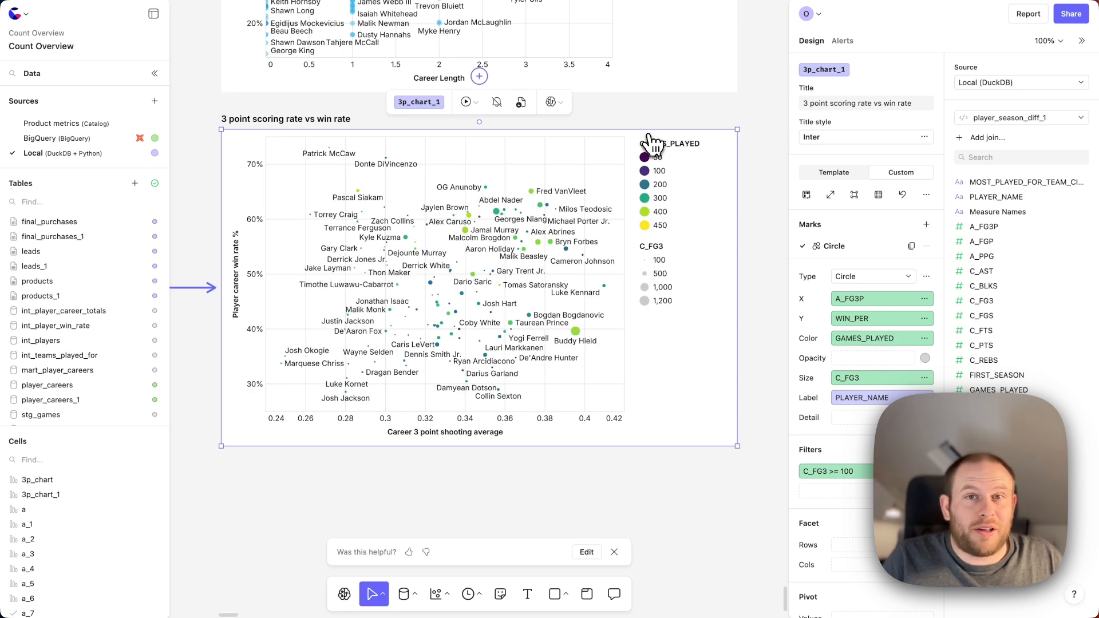
Enclose the whole duplicated lower analysis, including its tables, single values, sticky note and charts, in a frame
scroll(549, 176, down, 6)
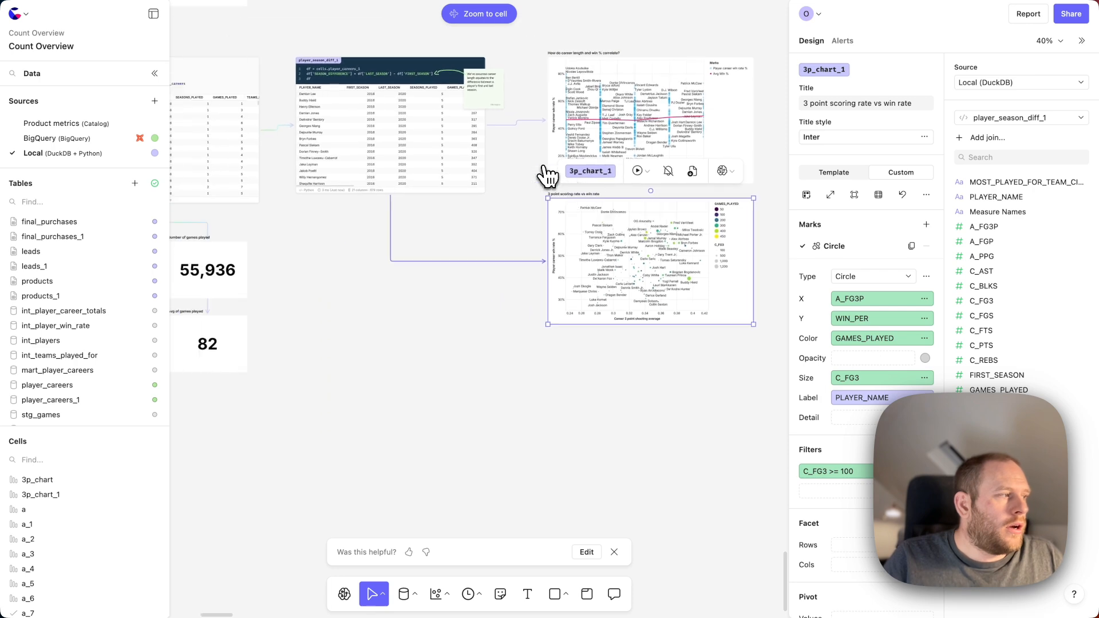
scroll(545, 172, up, 5)
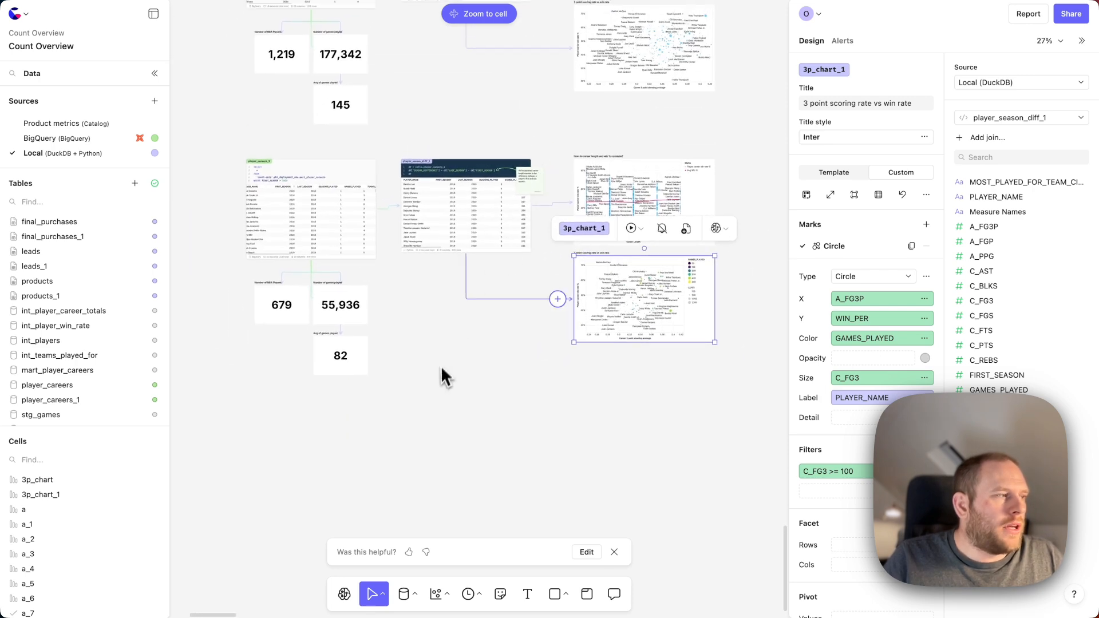
click(443, 371)
drag(232, 157, 694, 422)
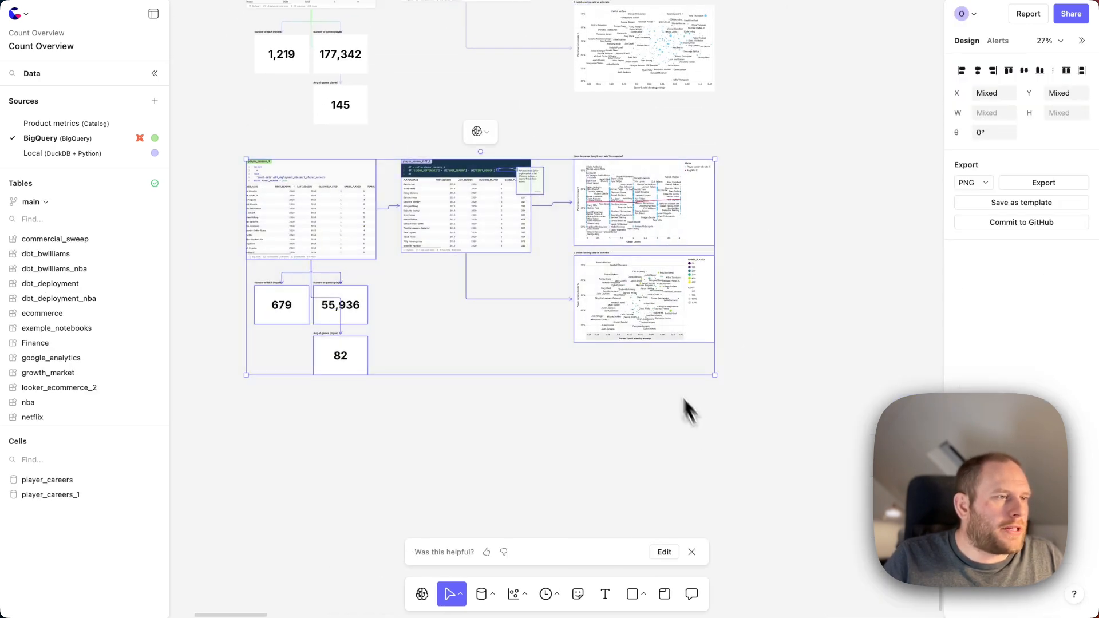
right_click(627, 294)
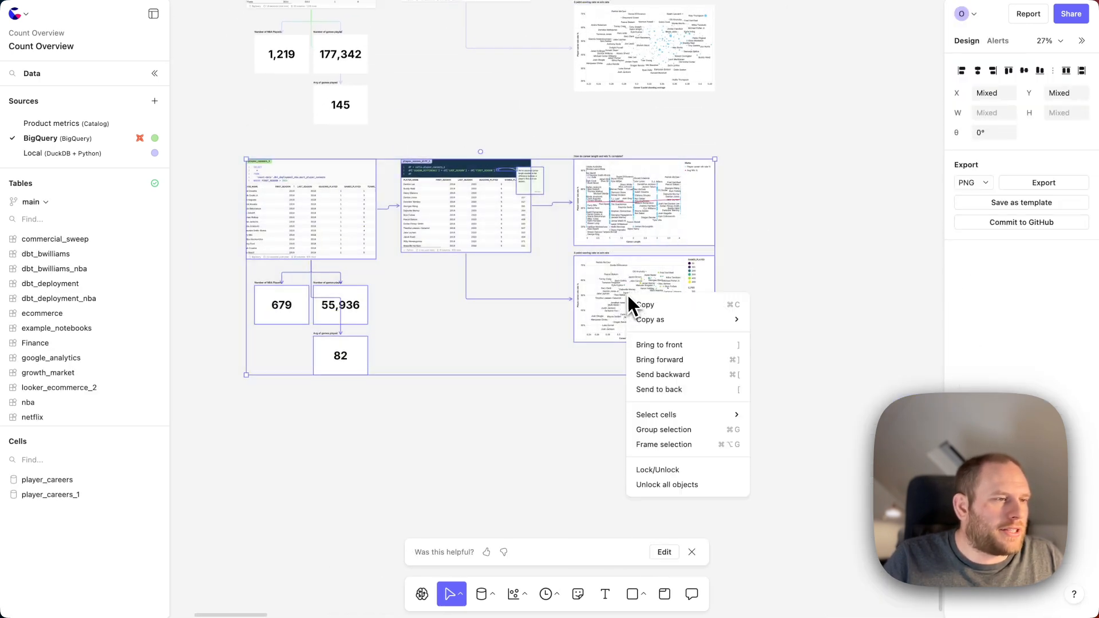
click(664, 445)
Enclose the whole original upper analysis, including its tables, single values, sticky note and charts, in its own frame
scroll(485, 417, up, 5)
drag(236, 50, 712, 277)
right_click(678, 211)
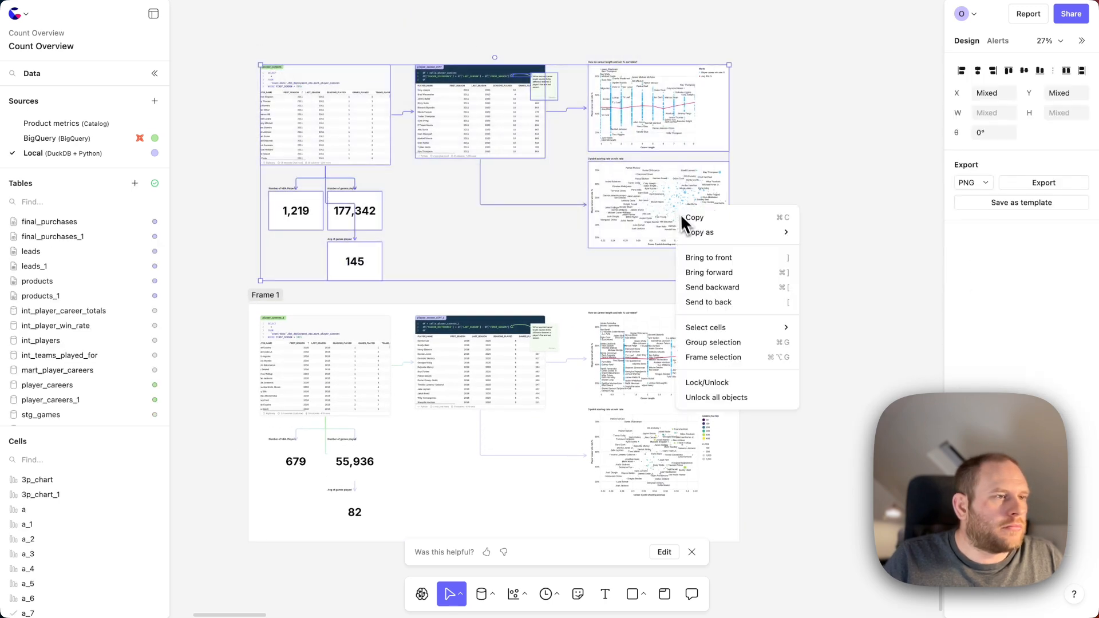
click(715, 360)
click(799, 259)
scroll(799, 257, right, 3)
scroll(799, 256, up, 1)
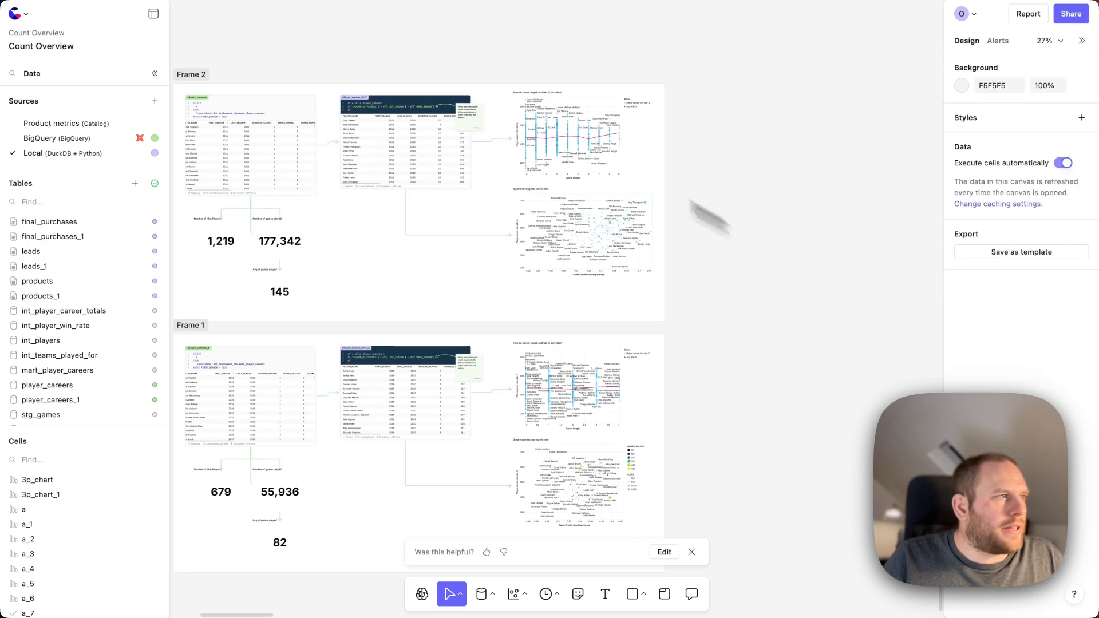
Insert the "Simple slide" custom template and place it beside the original analysis frame
click(155, 15)
mouse_move(381, 160)
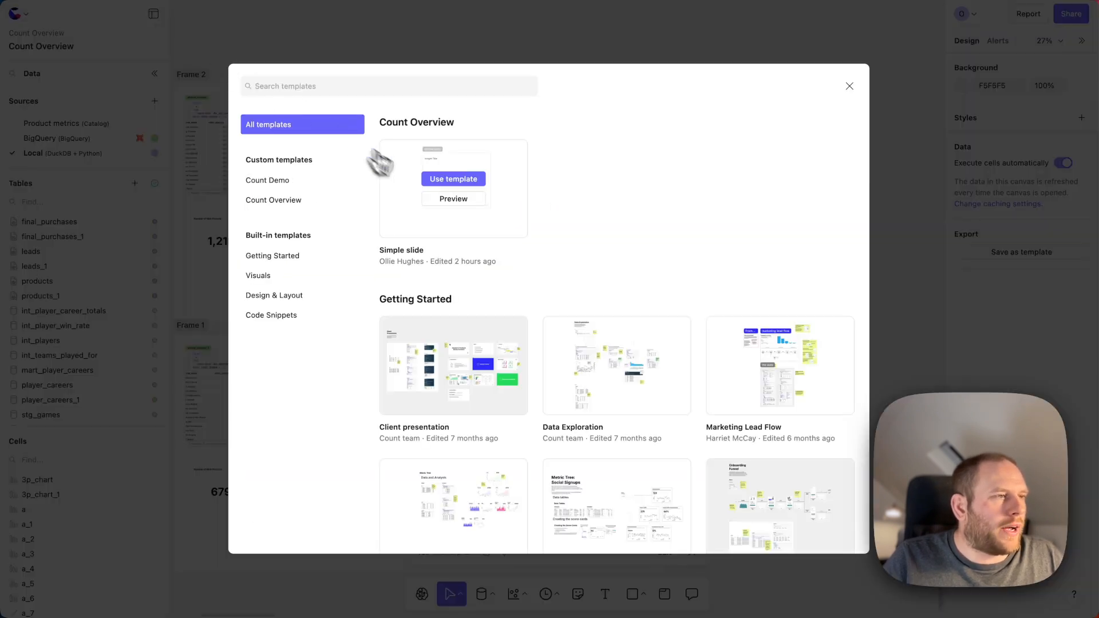
click(450, 179)
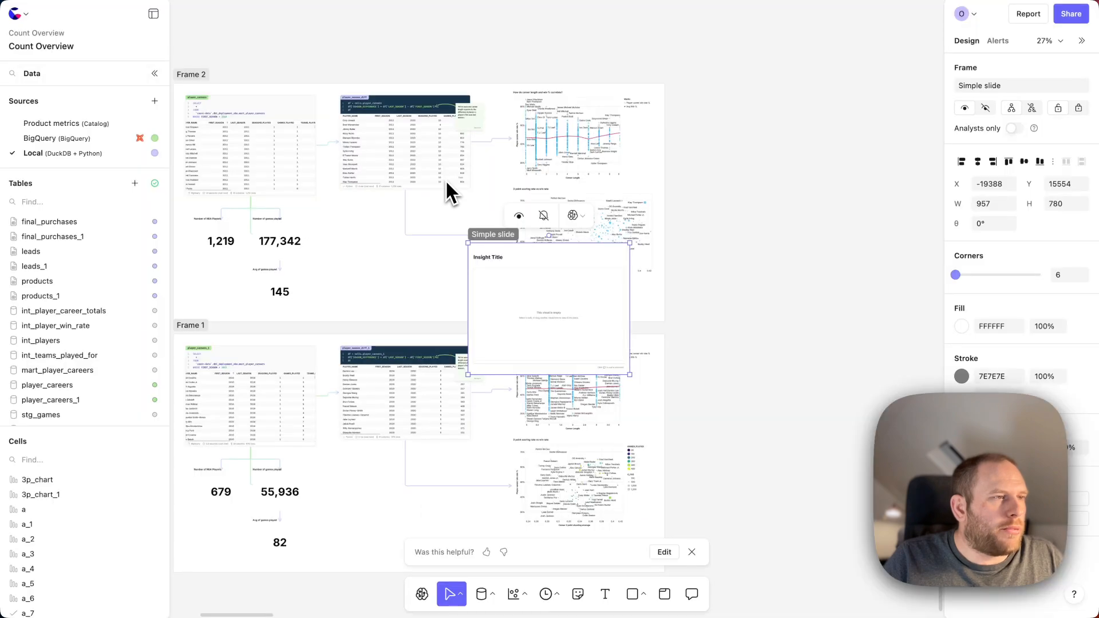
drag(830, 105, 812, 98)
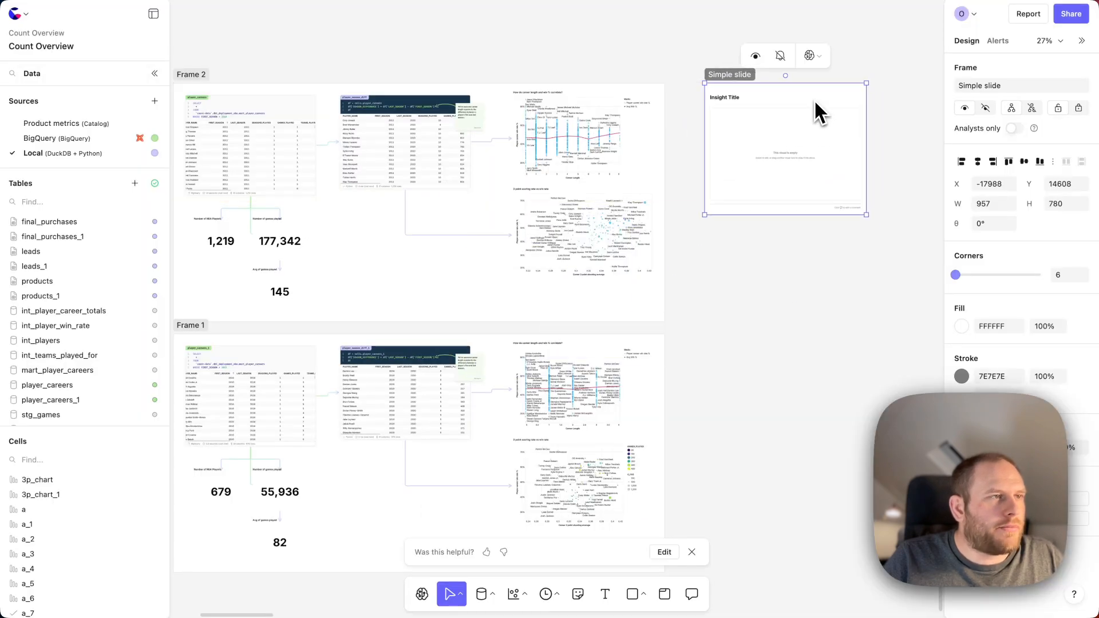
Place a copy of the original "How do career length and win % correlate?" chart inside the Simple slide frame
scroll(762, 112, up, 5)
scroll(761, 112, right, 2)
click(266, 150)
drag(266, 150, 613, 199)
scroll(613, 199, right, 2)
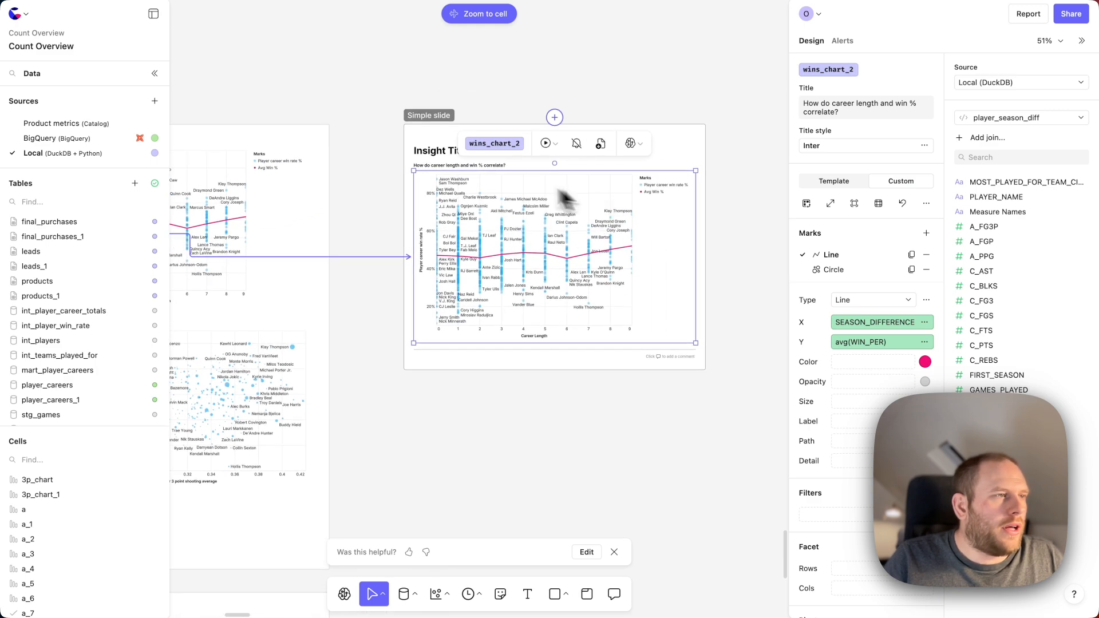
Change the slide's title to "Winning players stay longer." and review the finished slide
double_click(425, 150)
text(Winning players syay)
key(BackSpace)
key(BackSpace)
key(BackSpace)
text(tay longer.)
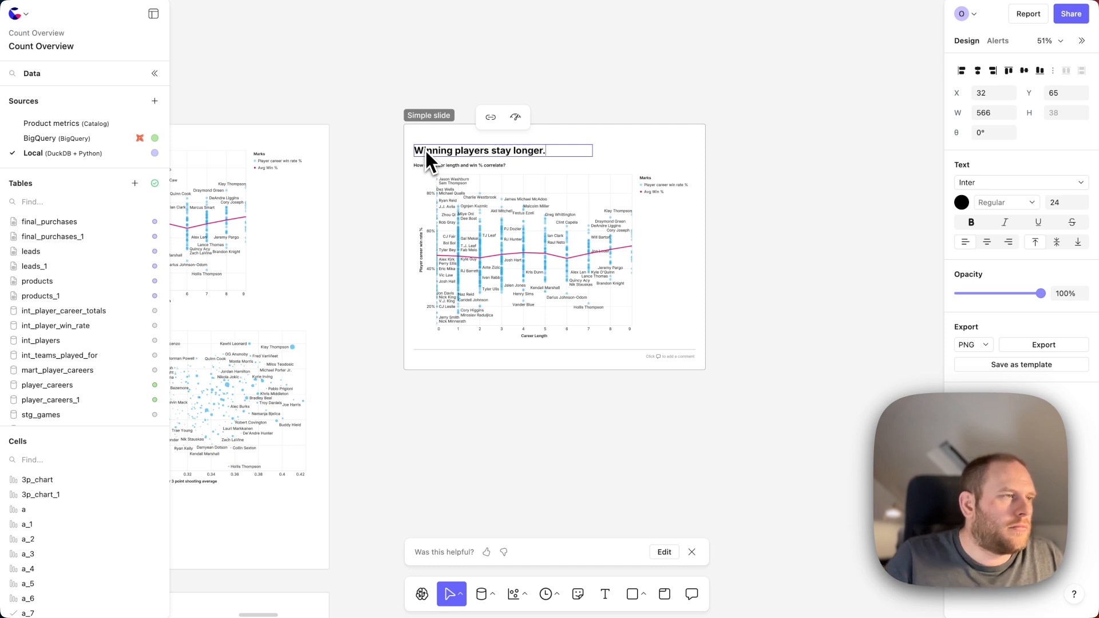
click(370, 173)
scroll(371, 173, down, 3)
scroll(371, 173, left, 2)
scroll(371, 173, right, 2)
scroll(456, 193, up, 5)
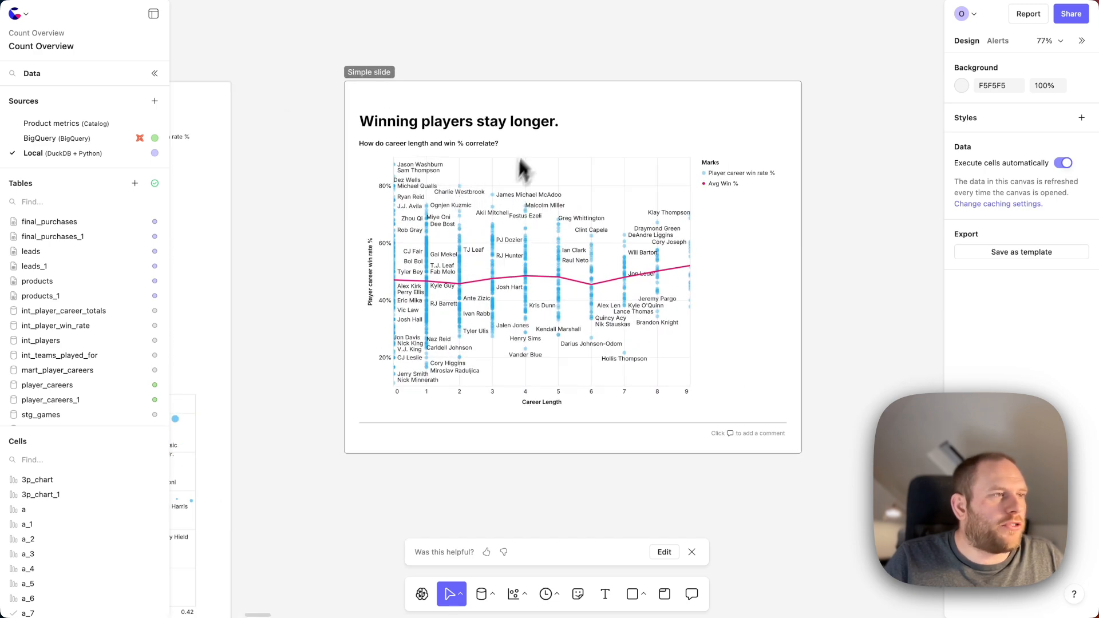
Examine the Onboarding Funnel frame, from its filters through the conversion stages to the new and existing user branches
scroll(606, 315, down, 5)
scroll(609, 318, left, 5)
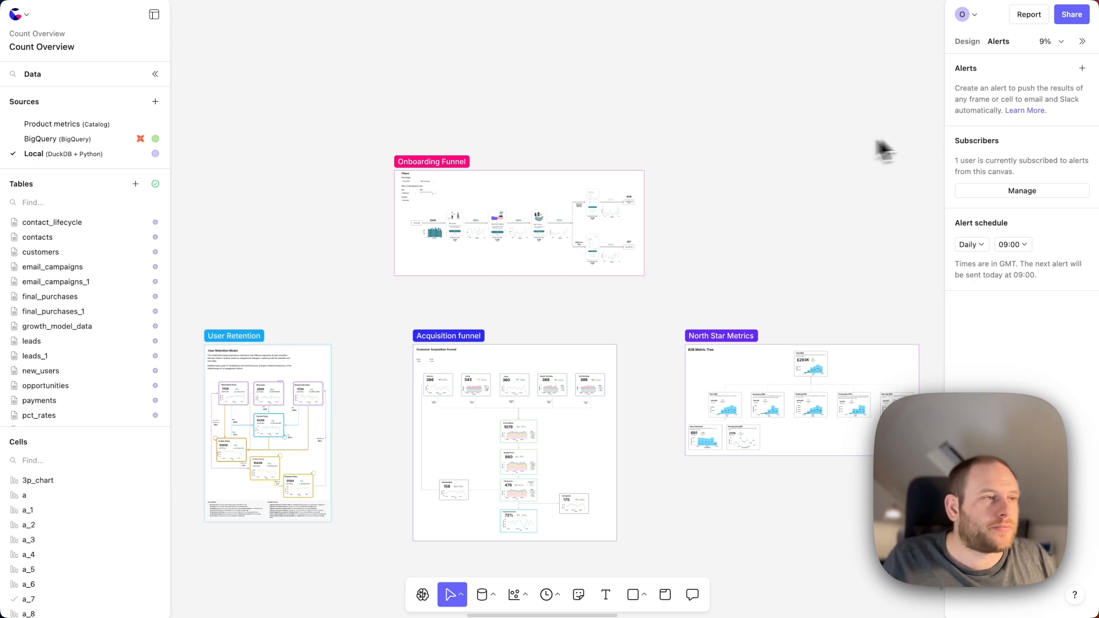
scroll(418, 203, up, 10)
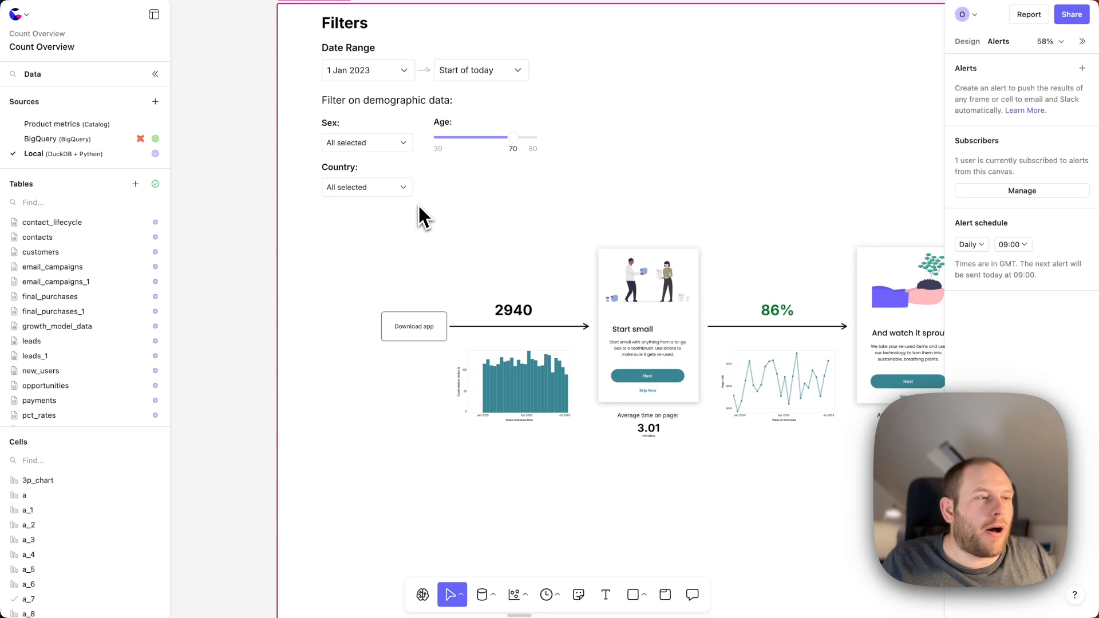
scroll(418, 204, right, 2)
scroll(418, 203, right, 3)
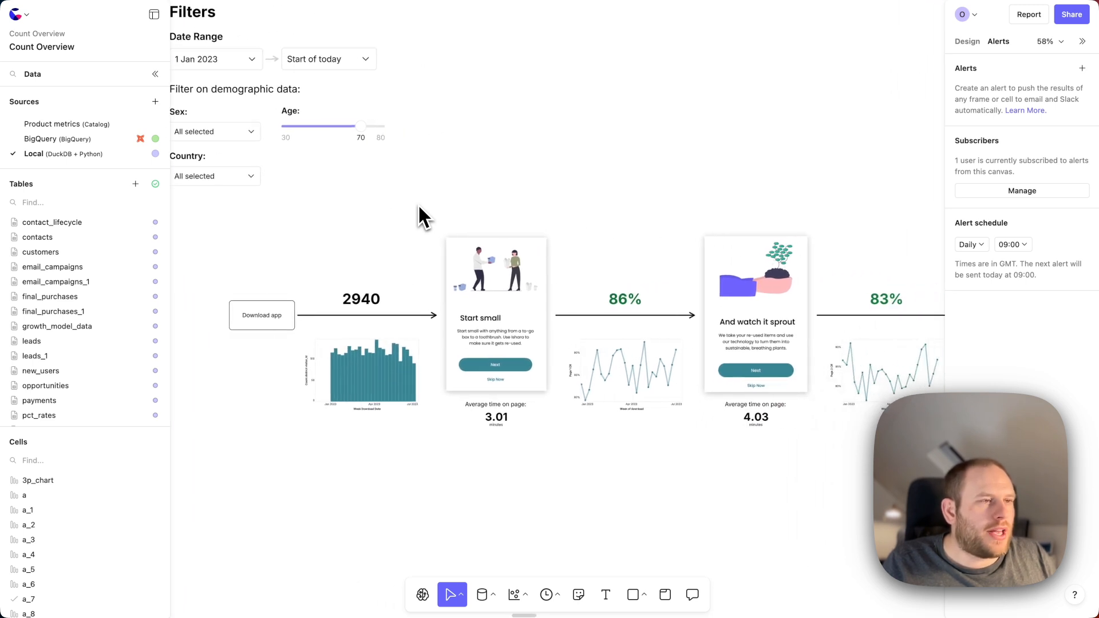
scroll(418, 204, down, 2)
scroll(418, 204, right, 2)
scroll(587, 252, right, 5)
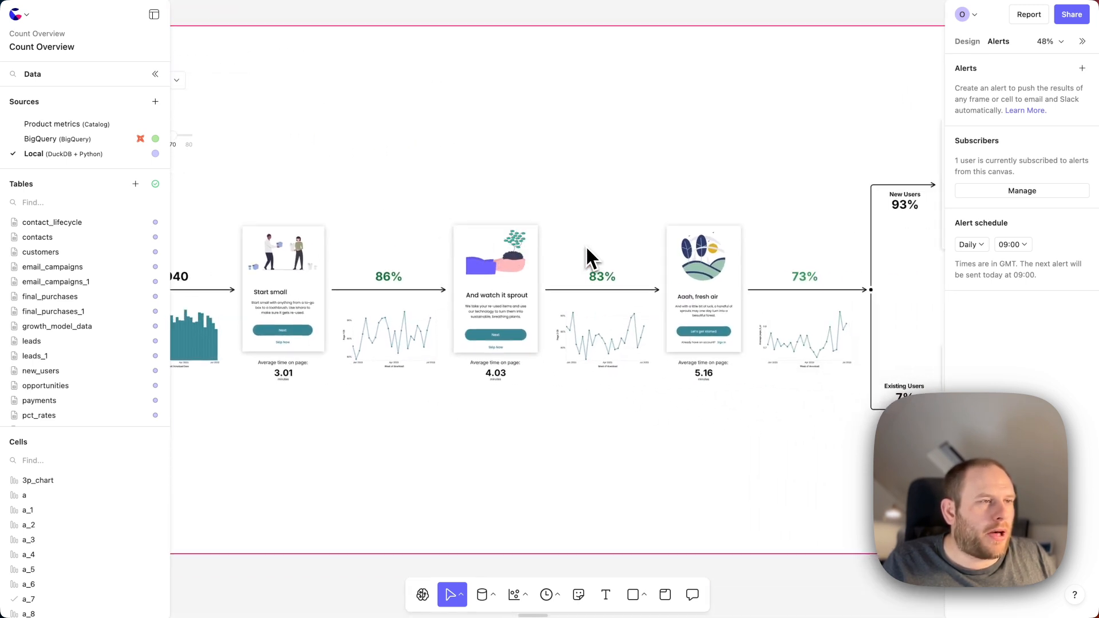
scroll(614, 252, up, 5)
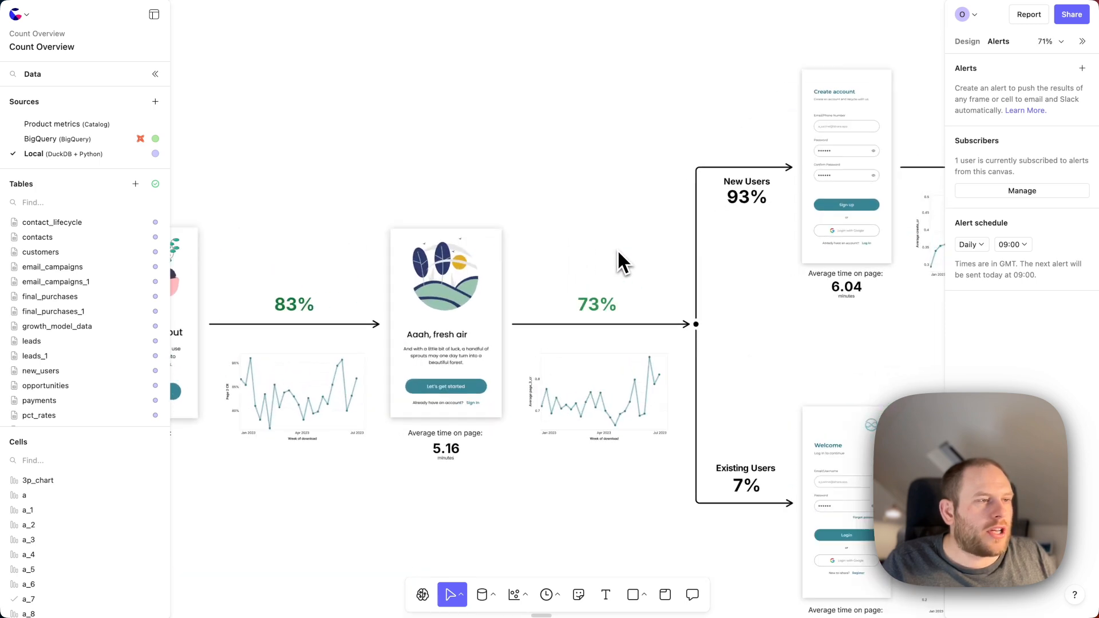
scroll(641, 321, down, 10)
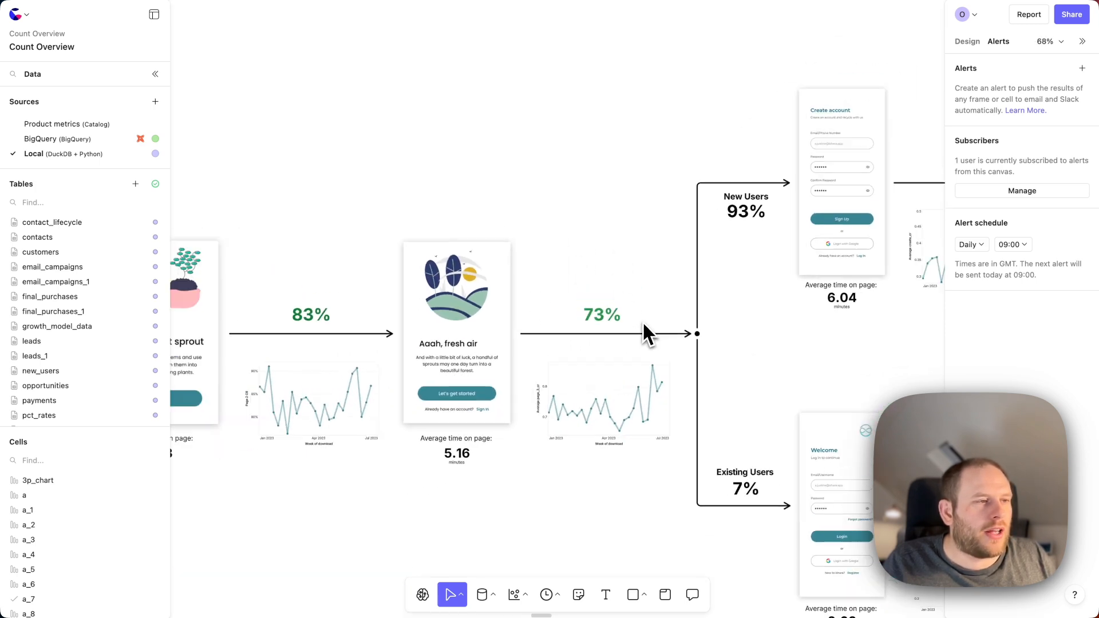
scroll(608, 383, left, 2)
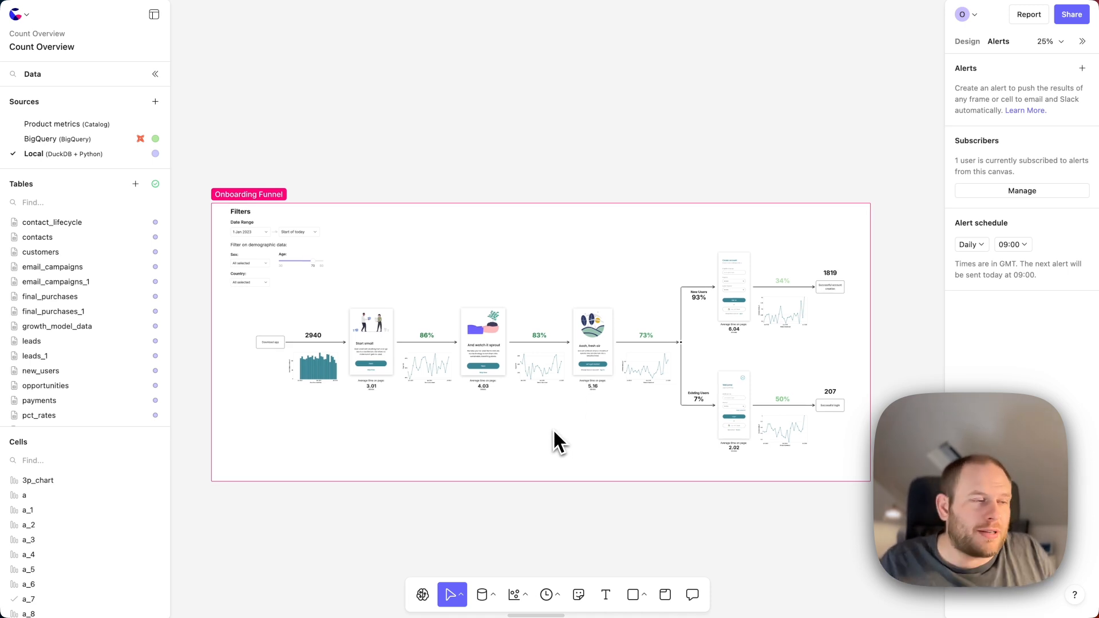
scroll(807, 283, up, 8)
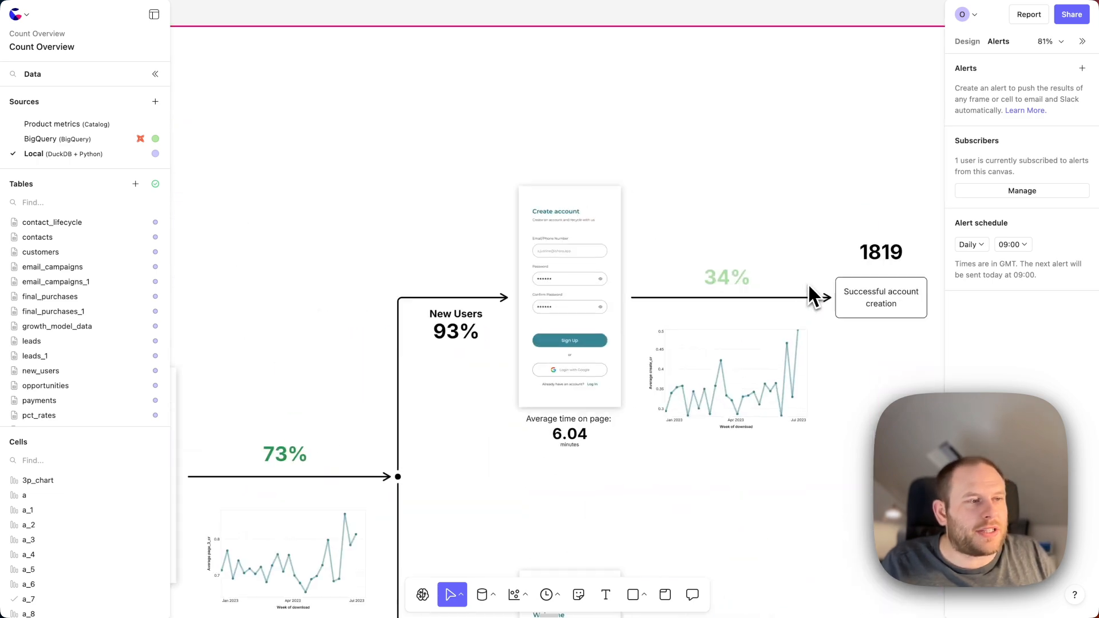
scroll(741, 324, down, 6)
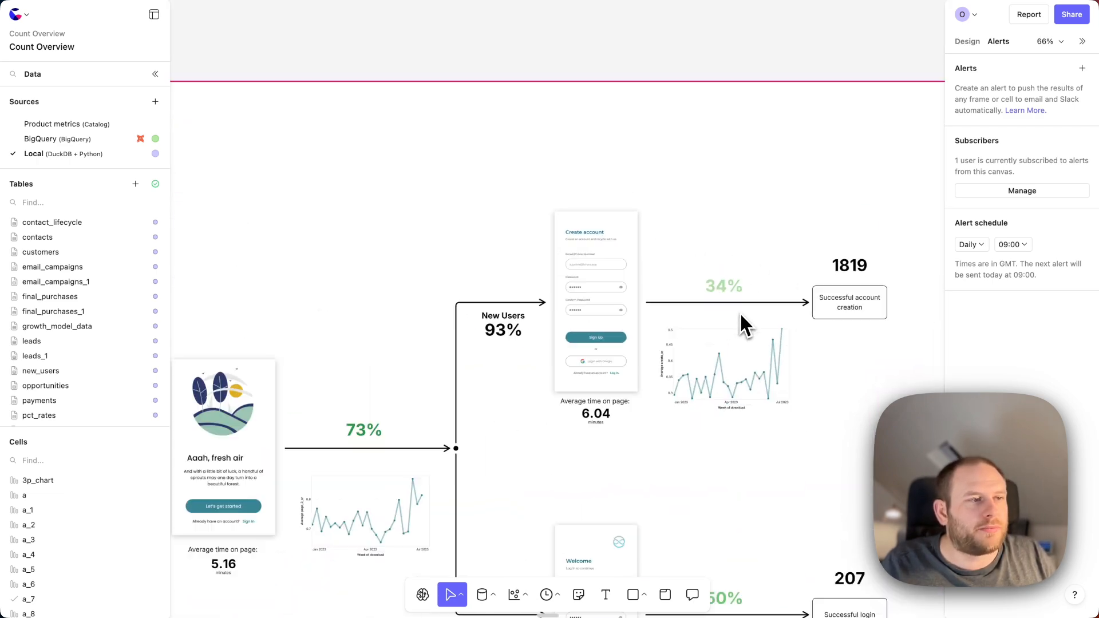
scroll(737, 315, down, 2)
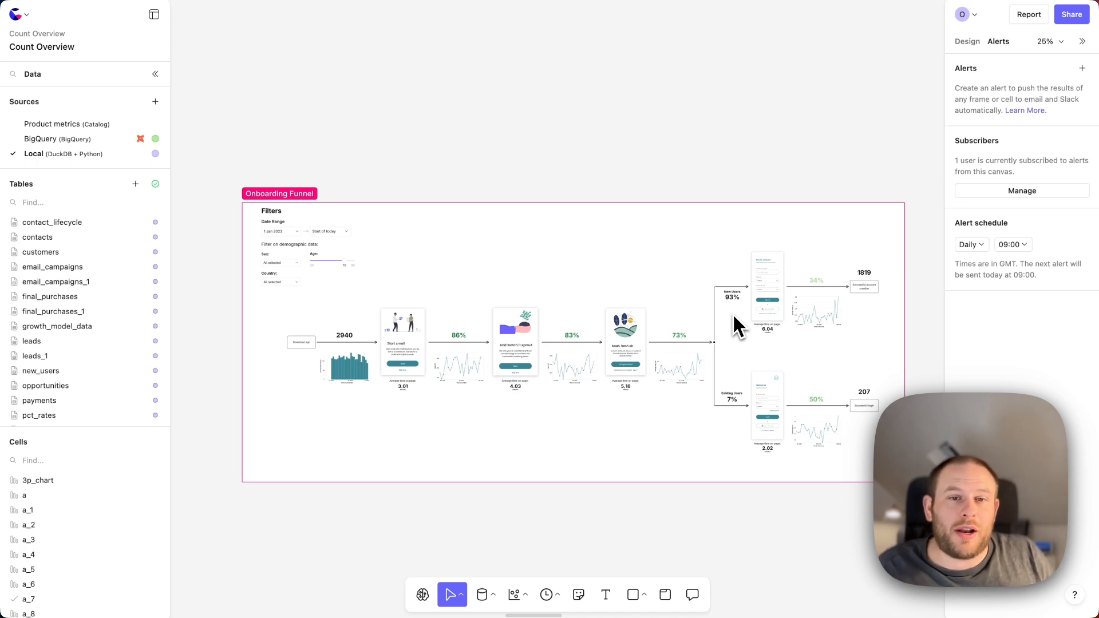
Examine the User Retention model, the Customer Acquisition Funnel and the B2B Metric Tree
scroll(557, 320, down, 10)
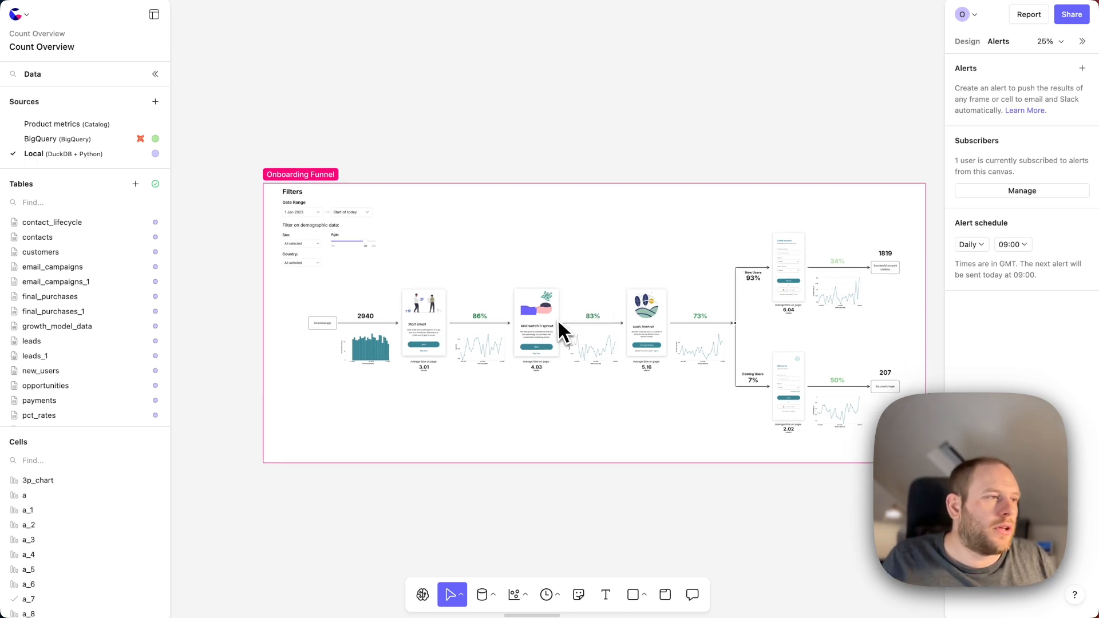
scroll(558, 322, up, 5)
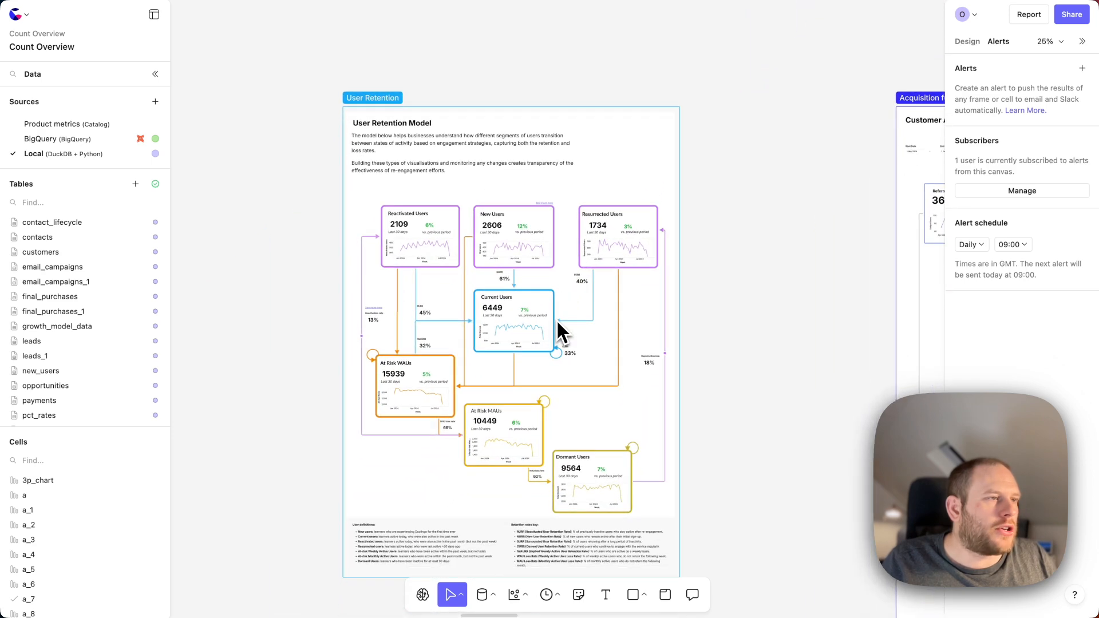
scroll(553, 322, down, 3)
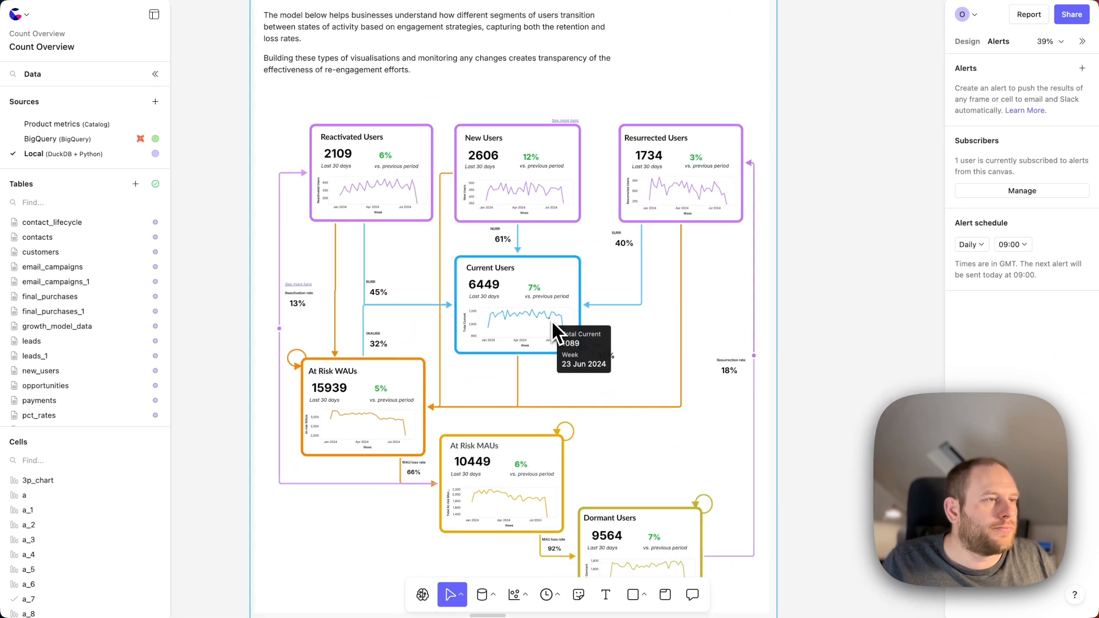
scroll(551, 322, right, 10)
scroll(552, 321, right, 10)
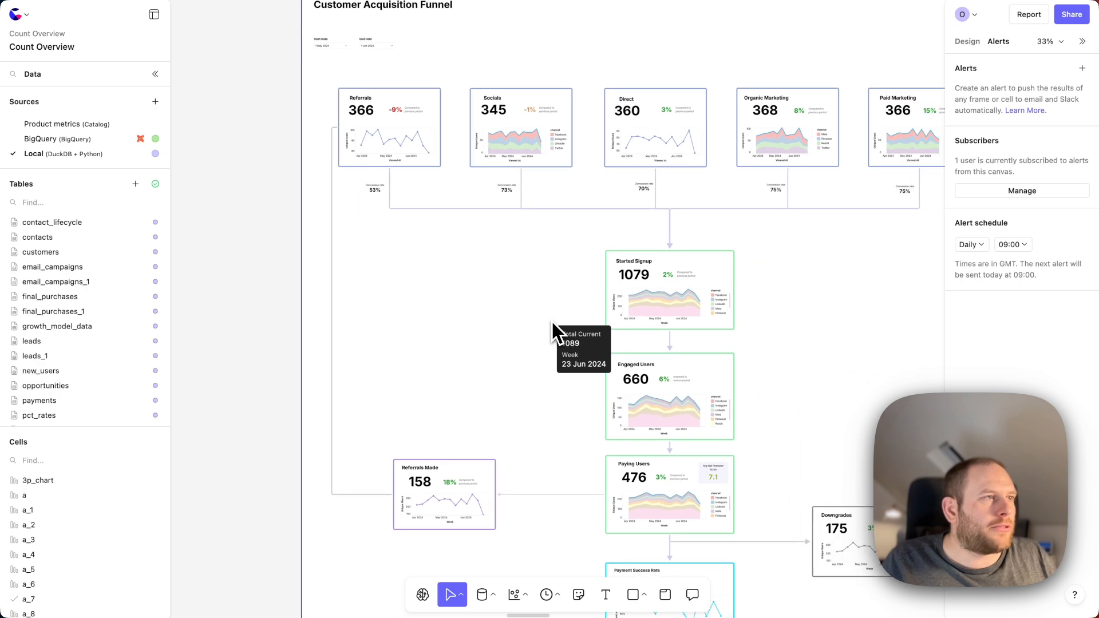
scroll(551, 321, up, 1)
scroll(795, 354, down, 2)
scroll(797, 353, right, 15)
scroll(797, 353, right, 10)
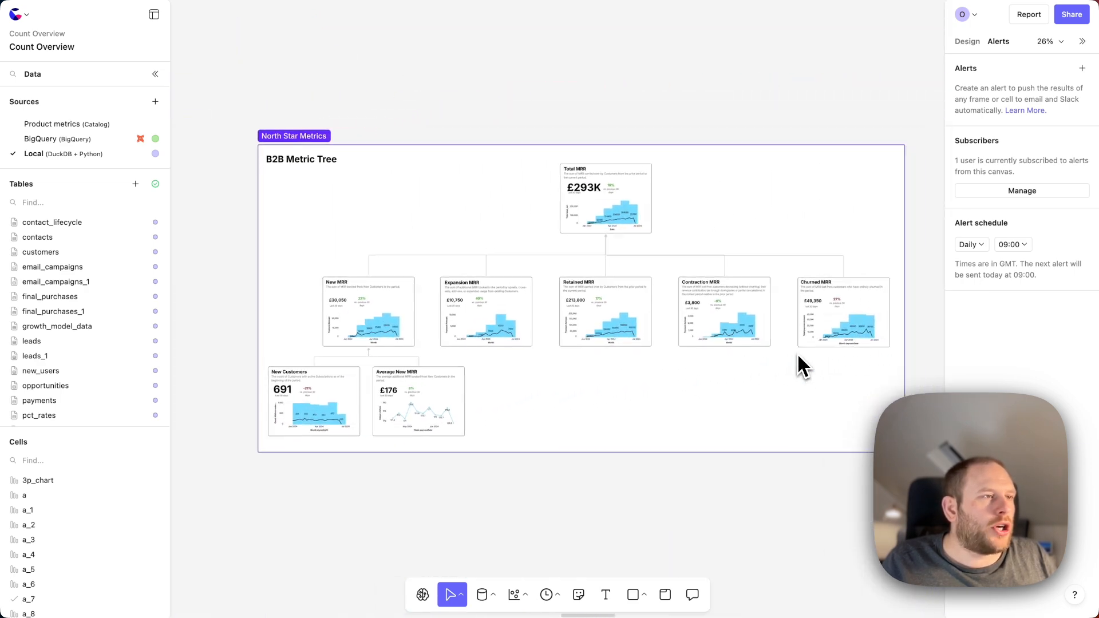
scroll(797, 352, left, 3)
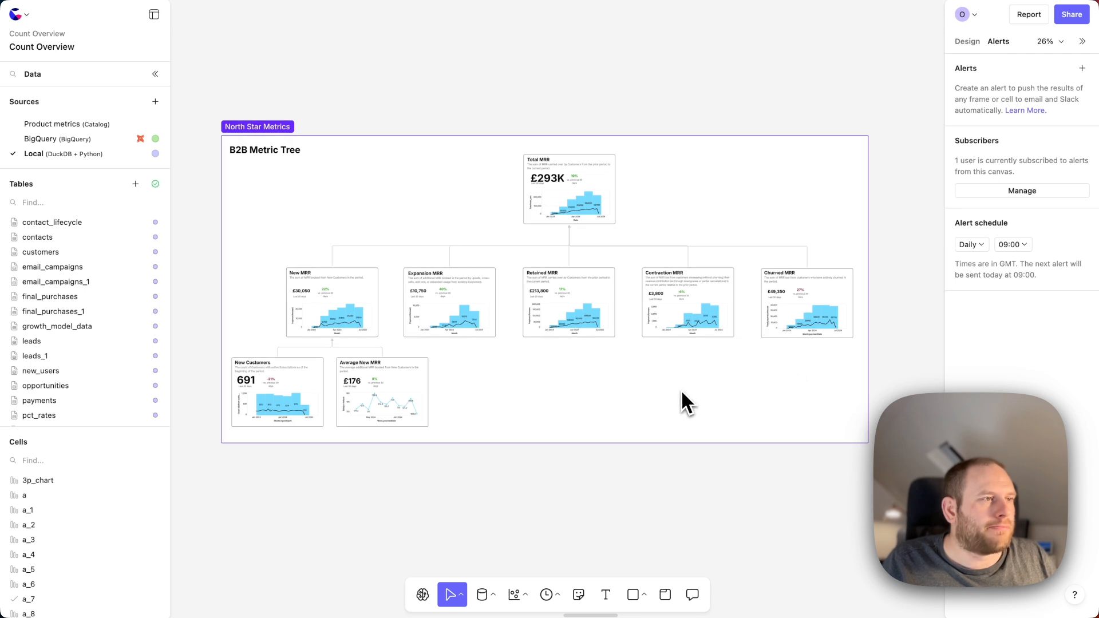
scroll(682, 392, down, 5)
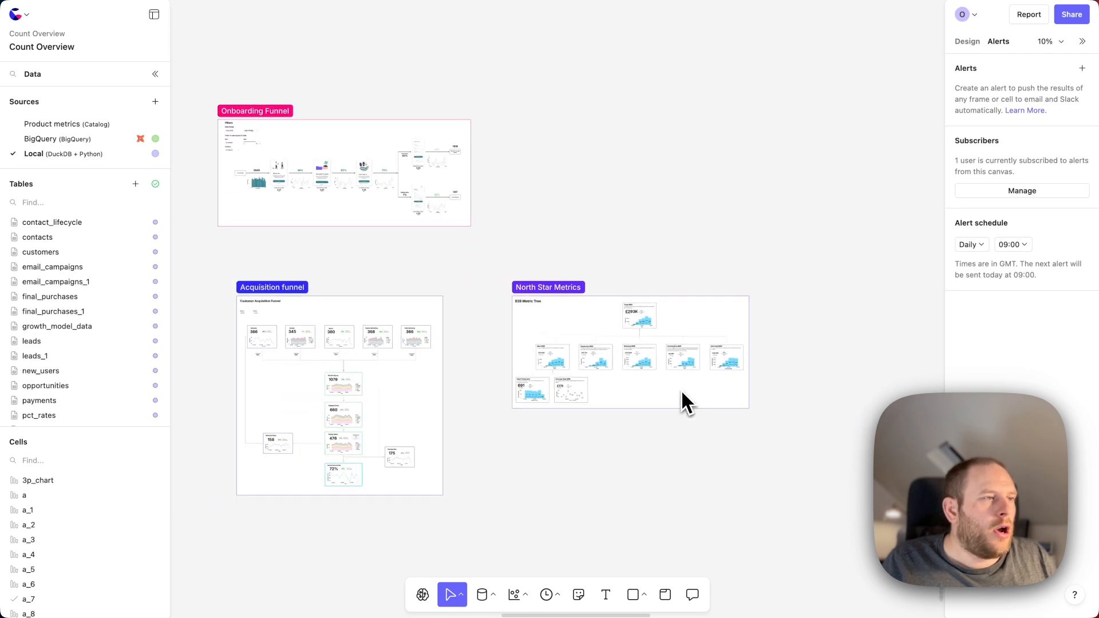
scroll(681, 390, left, 2)
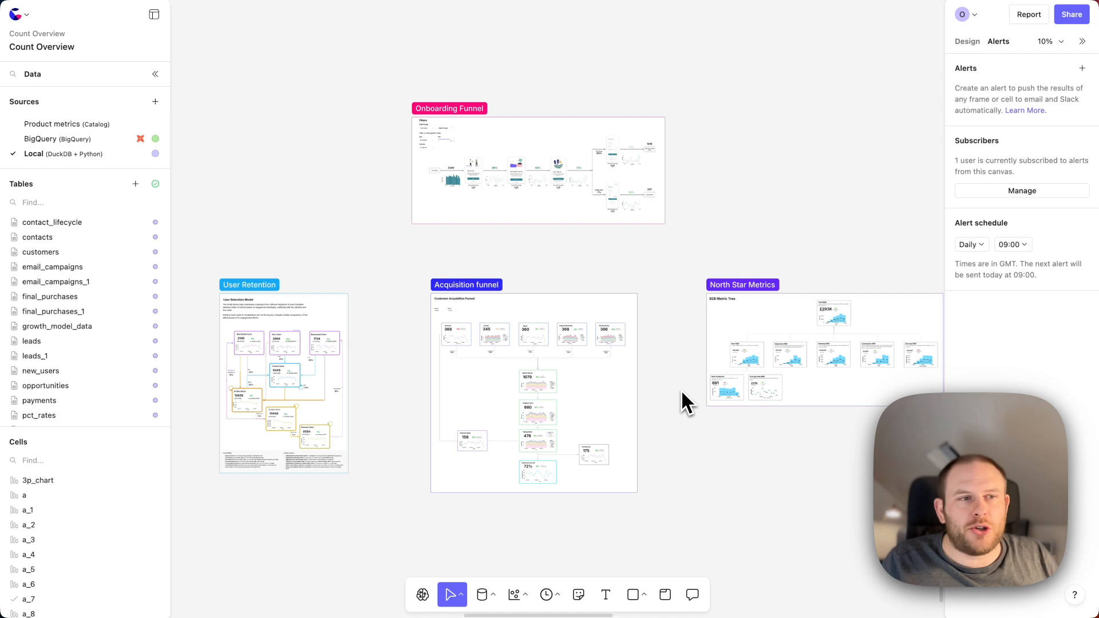
Present the Onboarding Funnel frame as a report, set its age filter to 50 and return to the canvas
click(543, 132)
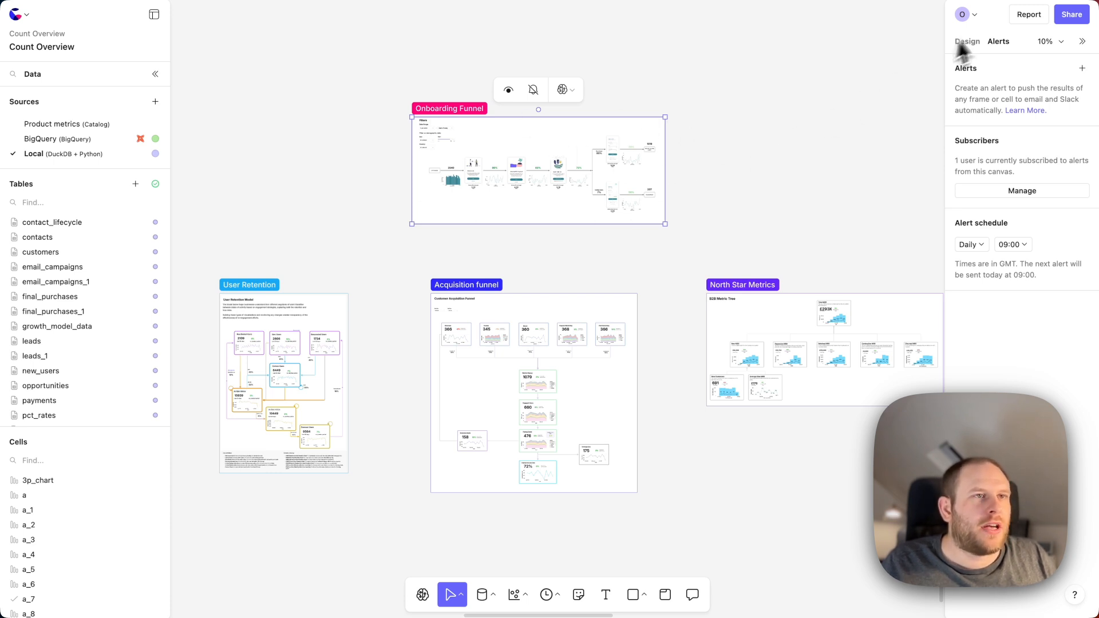
click(1027, 15)
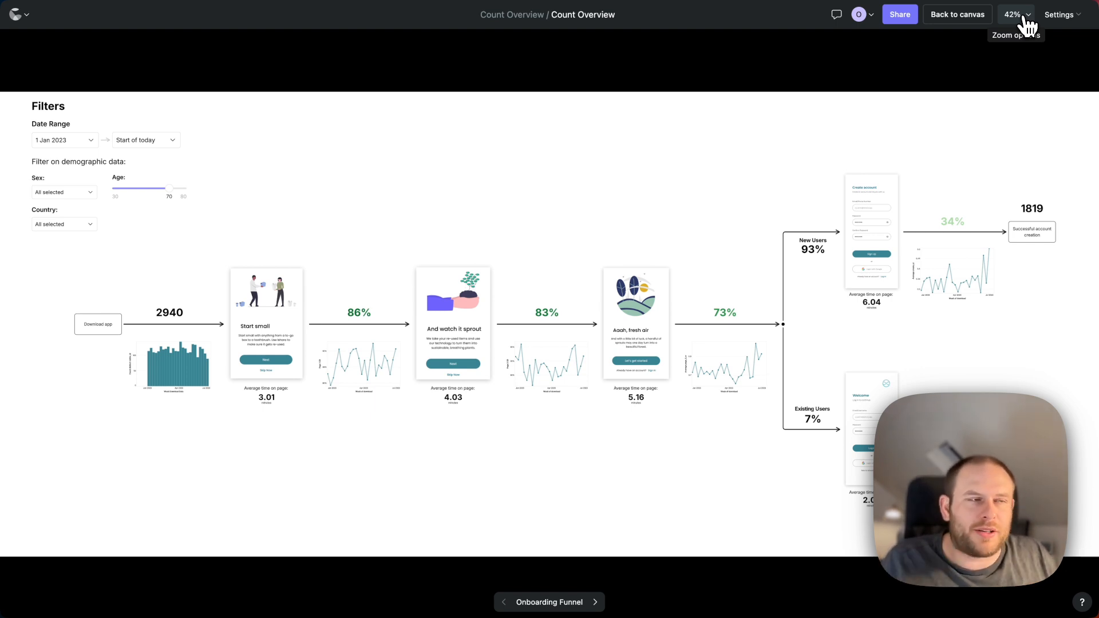
click(142, 188)
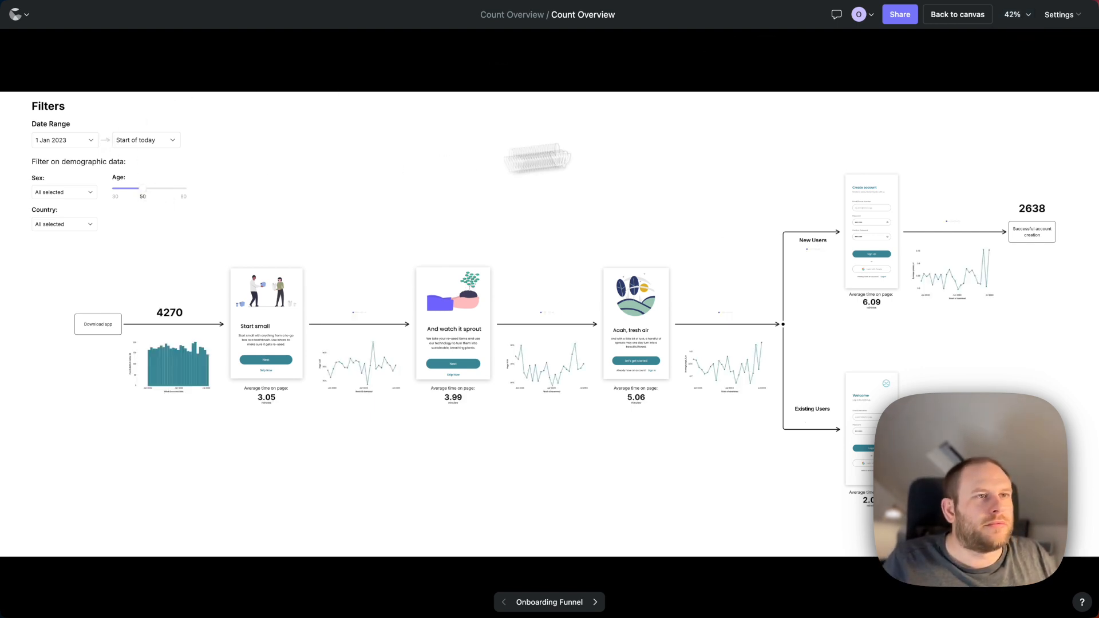
click(975, 25)
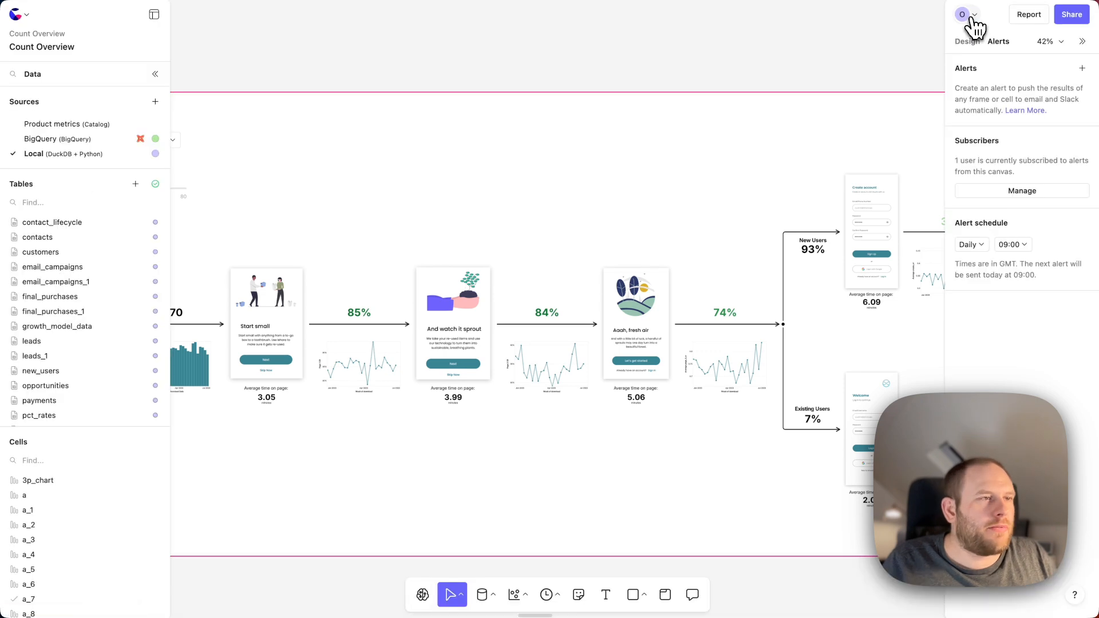
Enable an alert on the Onboarding Funnel frame
scroll(687, 146, down, 5)
click(661, 155)
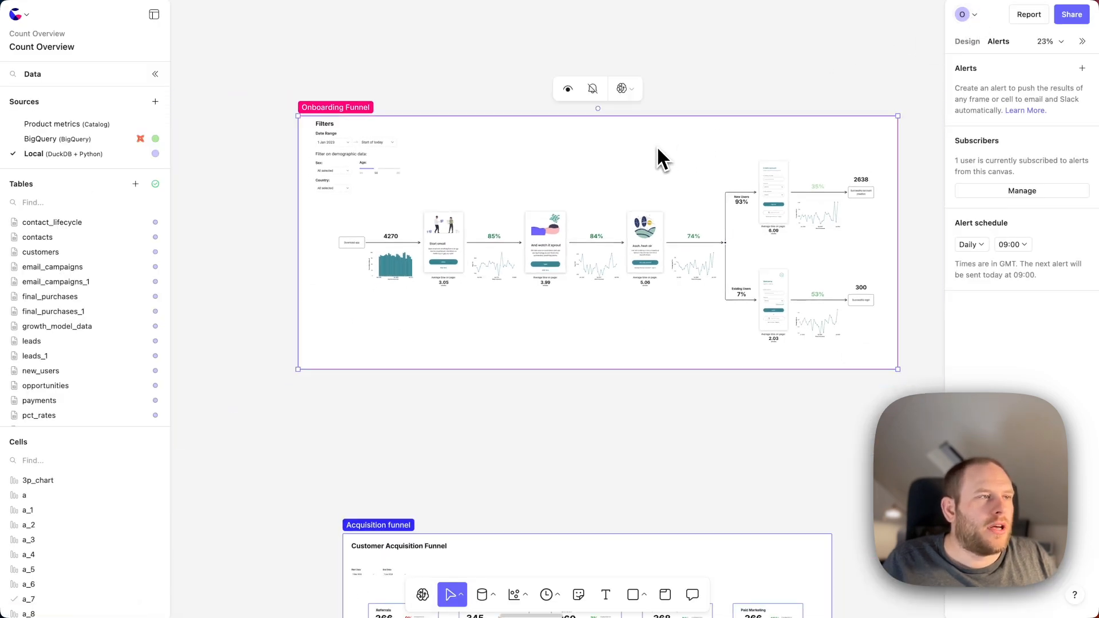
click(593, 90)
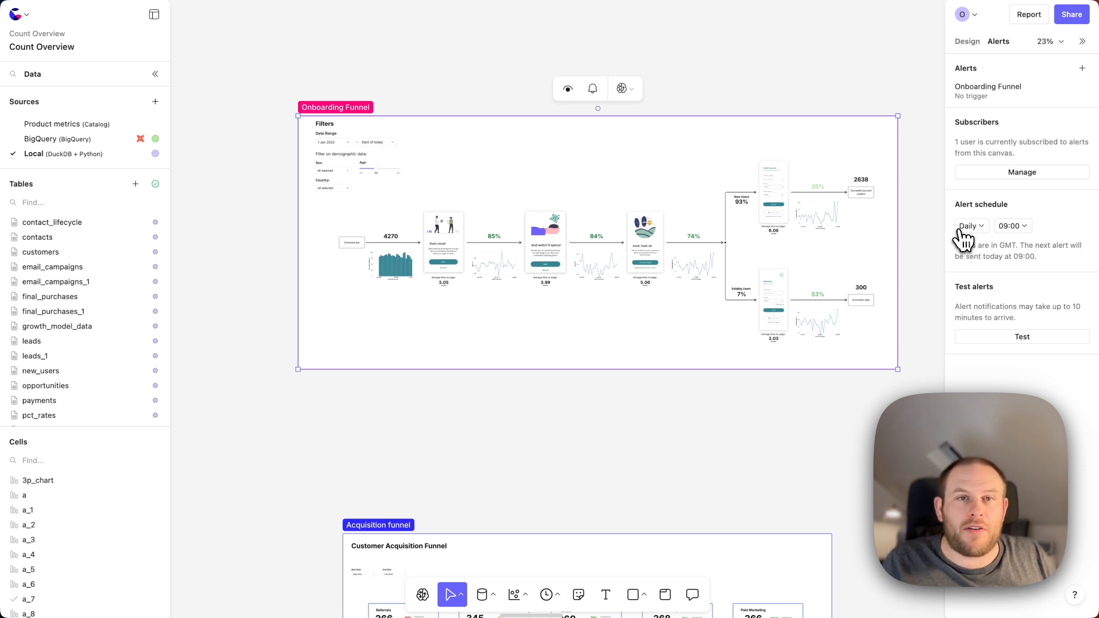
Subscribe the product-design Slack channel to the canvas alerts
click(1014, 173)
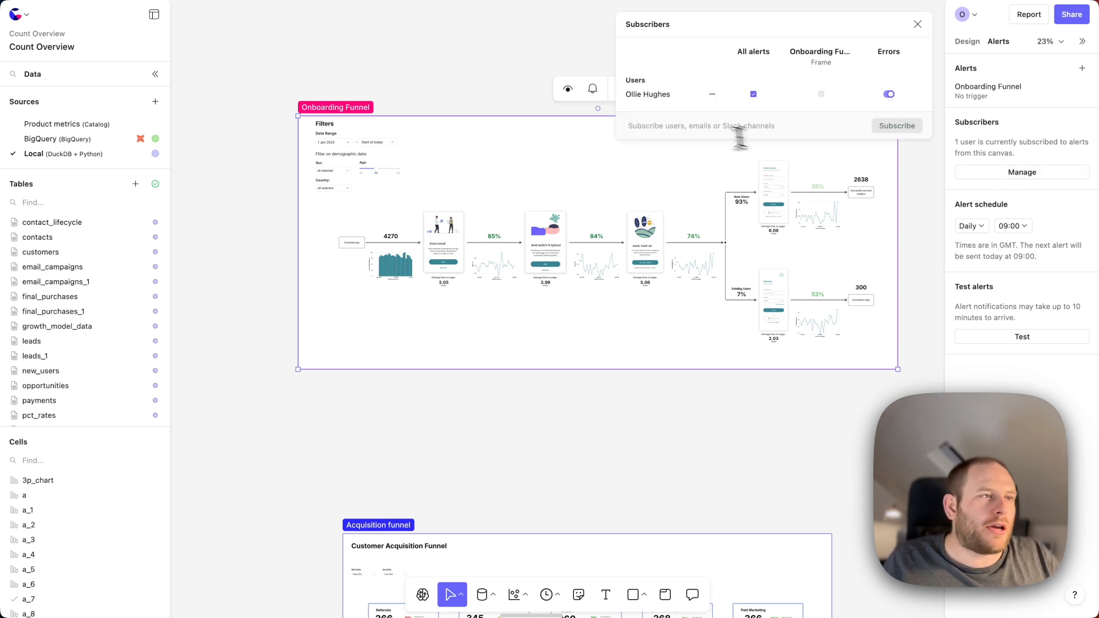
click(702, 126)
text(produ)
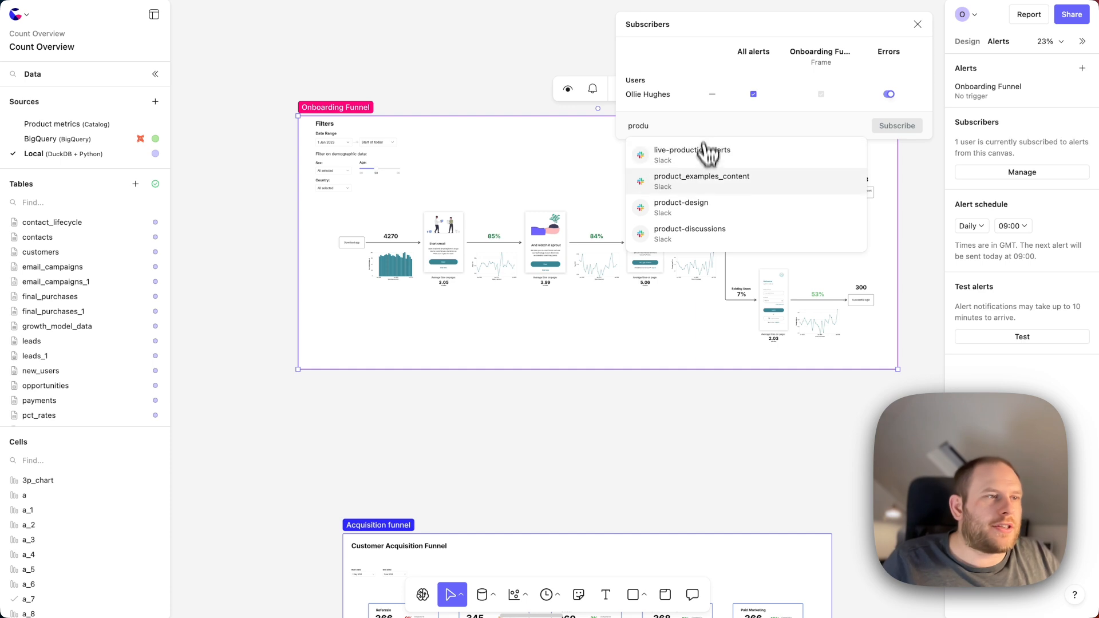
click(708, 208)
click(894, 127)
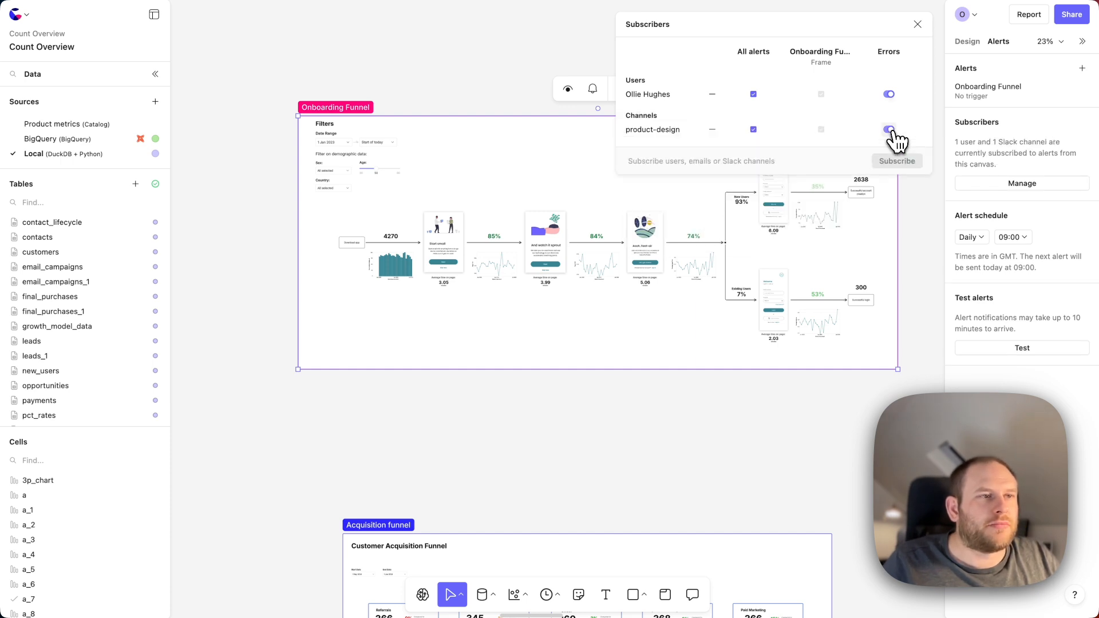
click(915, 211)
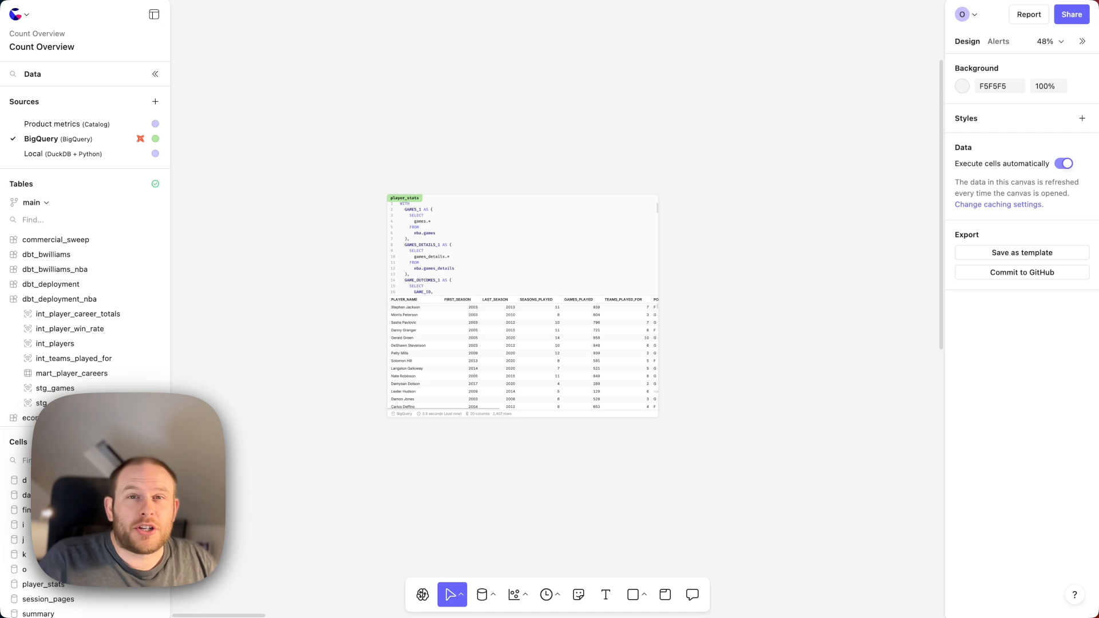
Review the long player_stats query and split its CTEs out into separate cells
click(545, 276)
scroll(528, 266, down, 15)
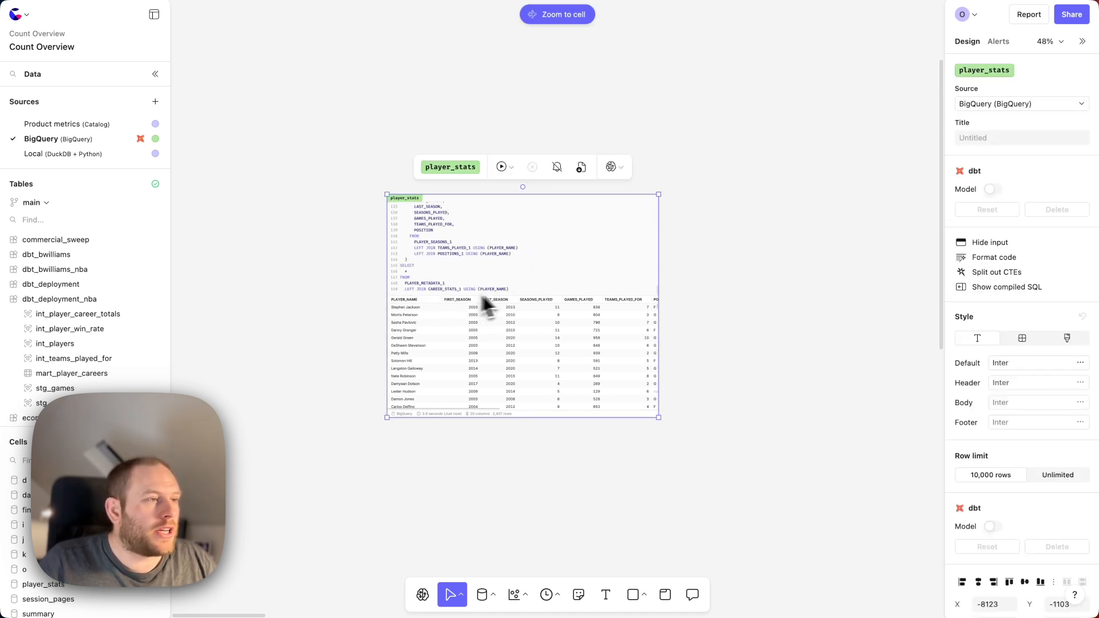
click(753, 324)
click(622, 360)
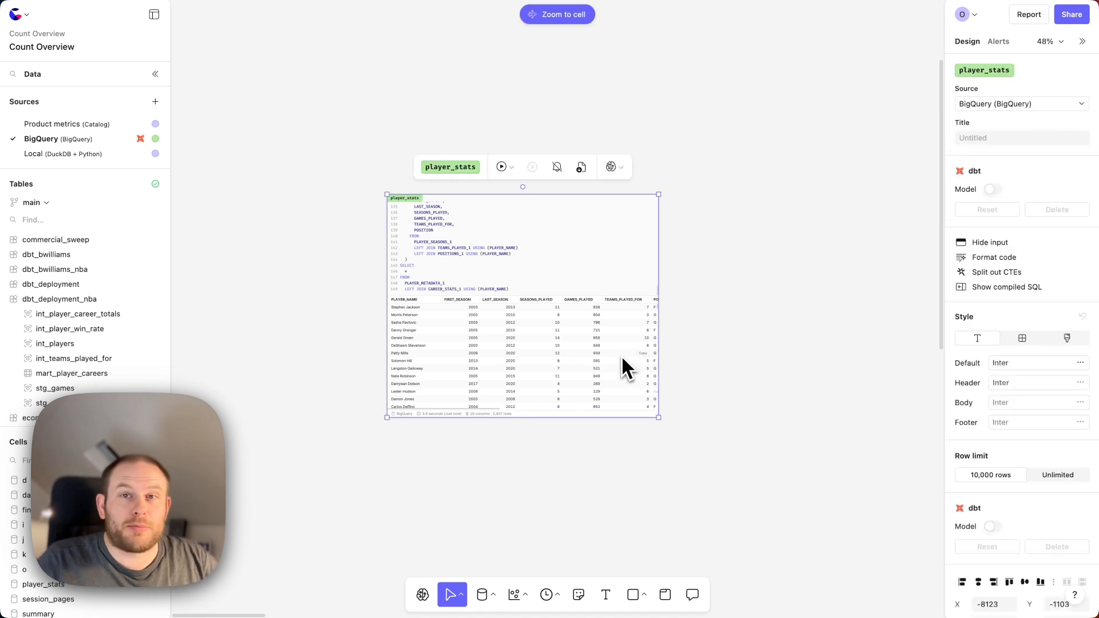
scroll(622, 359, down, 5)
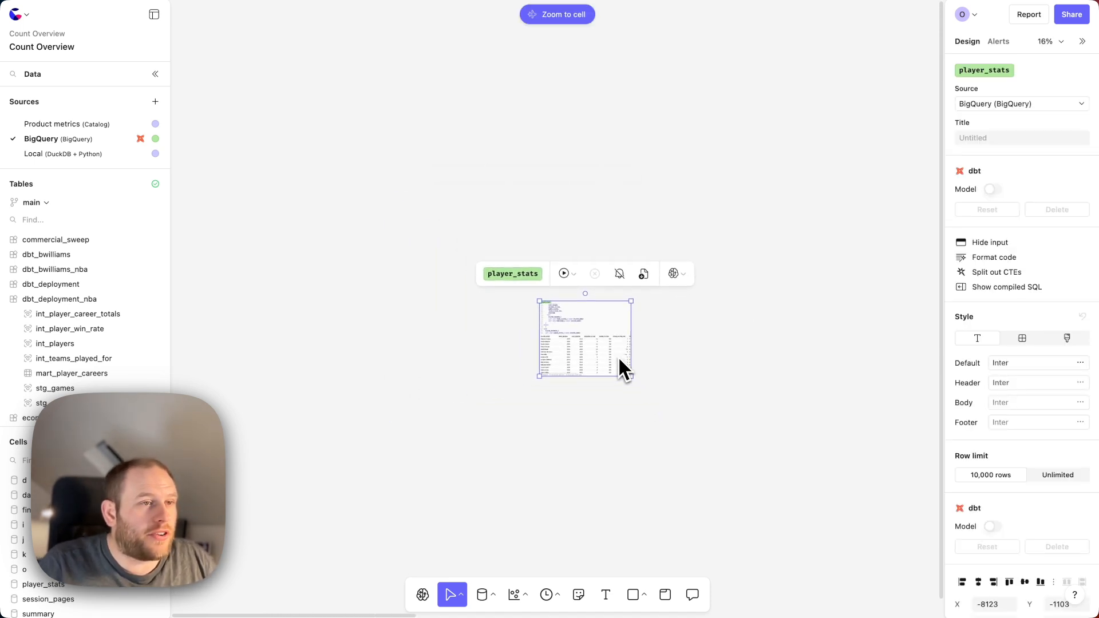
click(977, 273)
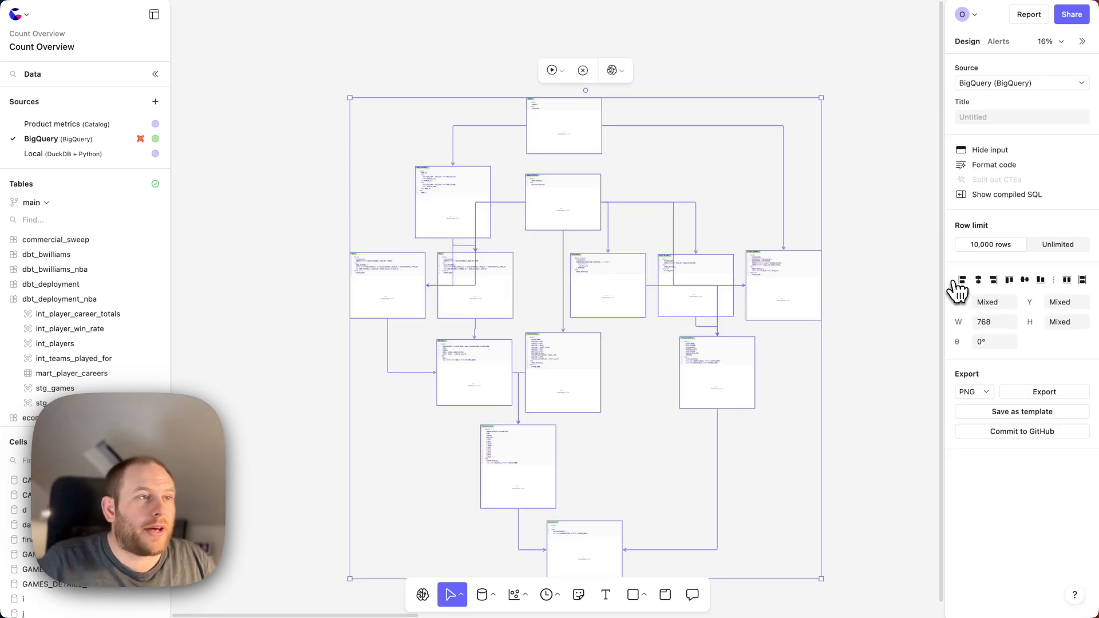
Examine the linked cells split out of player_stats, from GAMES_1 and GAMES_DETAILS_1 down through the joins
click(619, 146)
scroll(567, 126, up, 5)
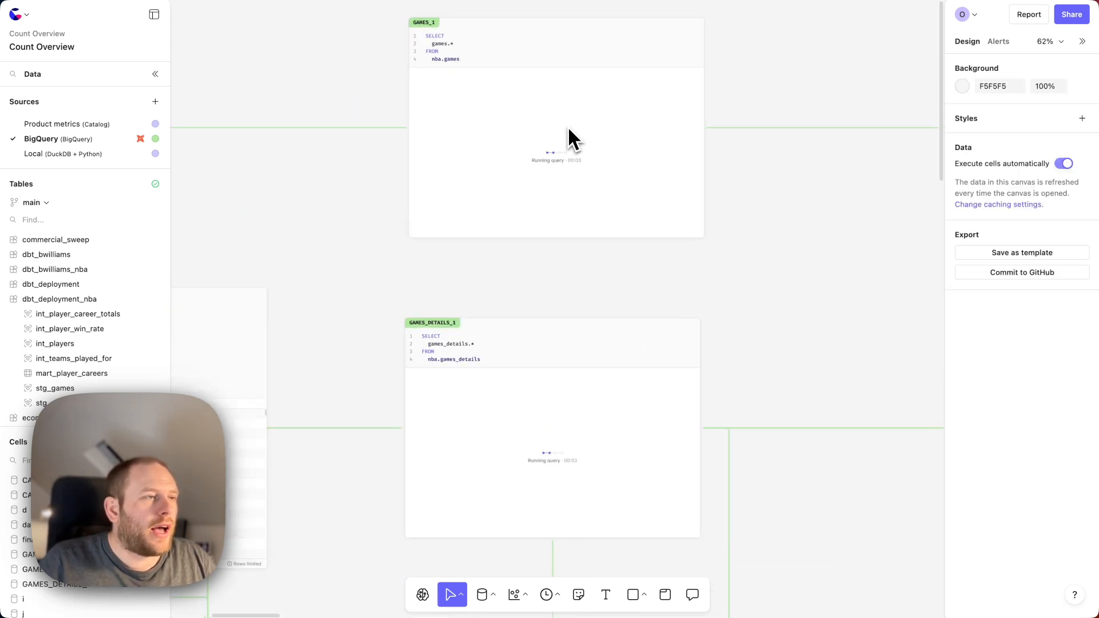
scroll(567, 126, up, 2)
scroll(567, 126, left, 5)
scroll(568, 126, down, 3)
scroll(568, 125, down, 2)
scroll(521, 252, down, 5)
scroll(515, 263, down, 2)
scroll(515, 263, right, 3)
Duplicate the group of three linked player cells and place the copies in the empty space beside the originals
drag(729, 498, 743, 298)
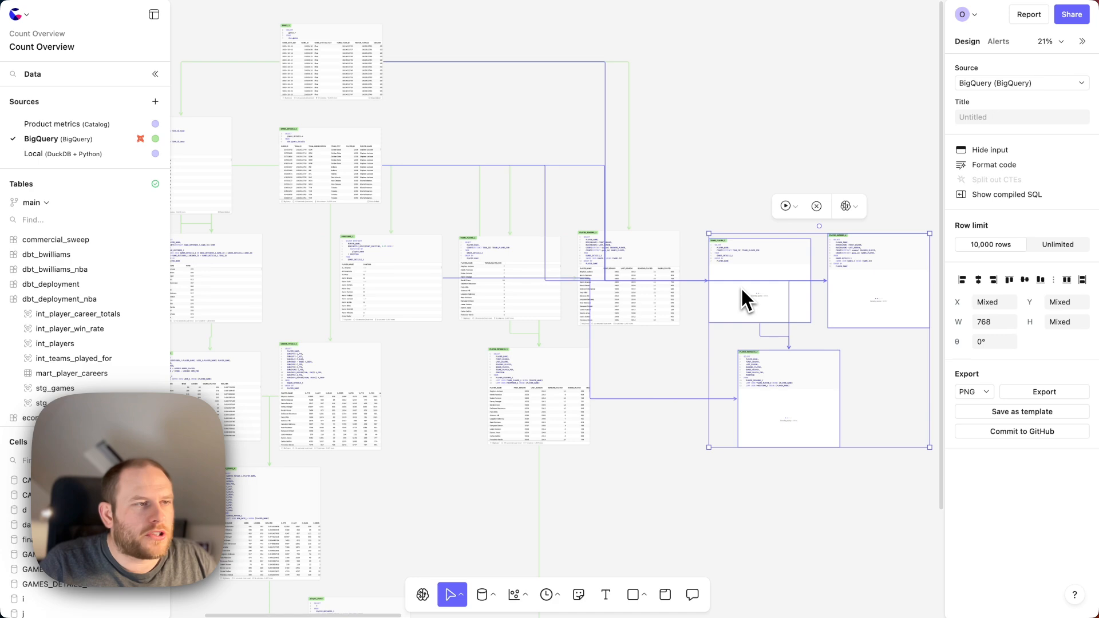
scroll(741, 287, right, 2)
click(671, 203)
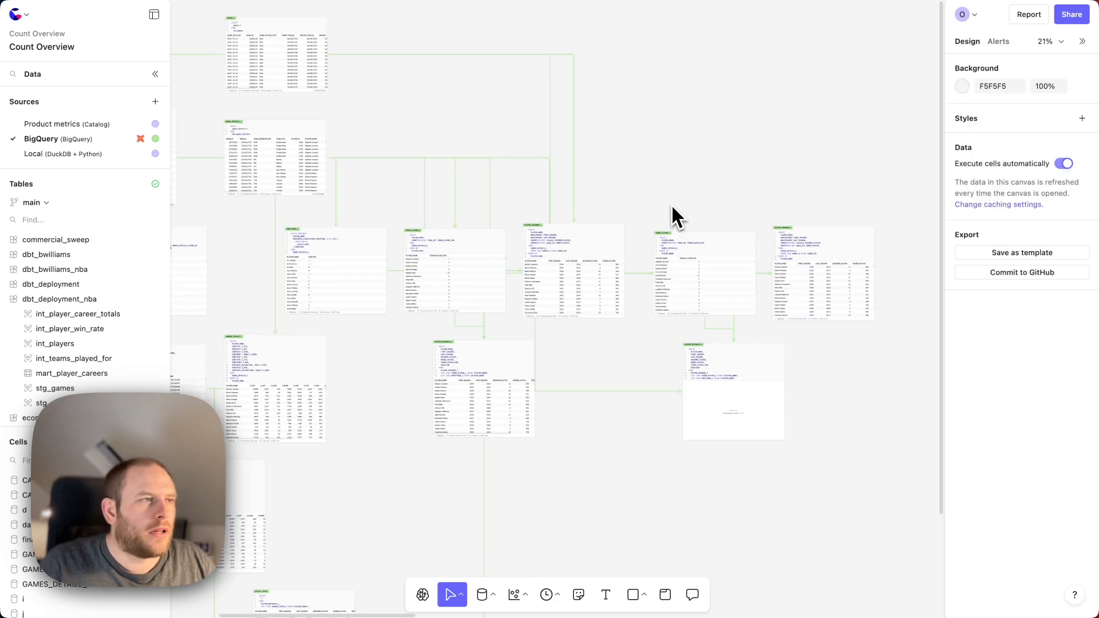
Add the dbt model mart_player_careers with 3 upstream levels to an empty area of the canvas
scroll(671, 203, down, 3)
scroll(671, 204, right, 5)
scroll(671, 205, right, 3)
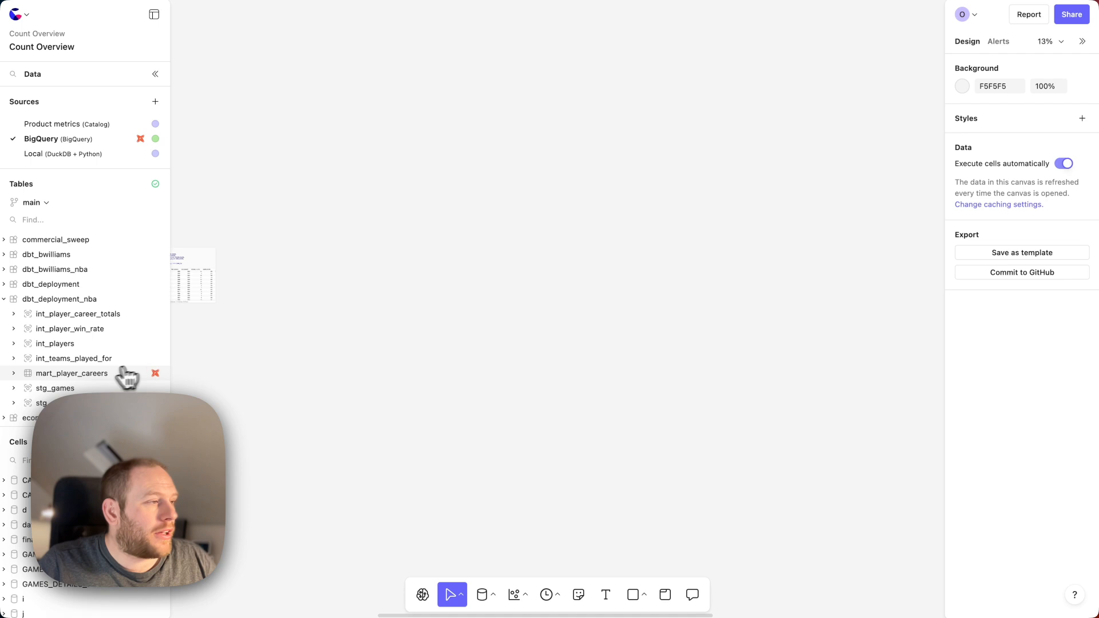
click(156, 373)
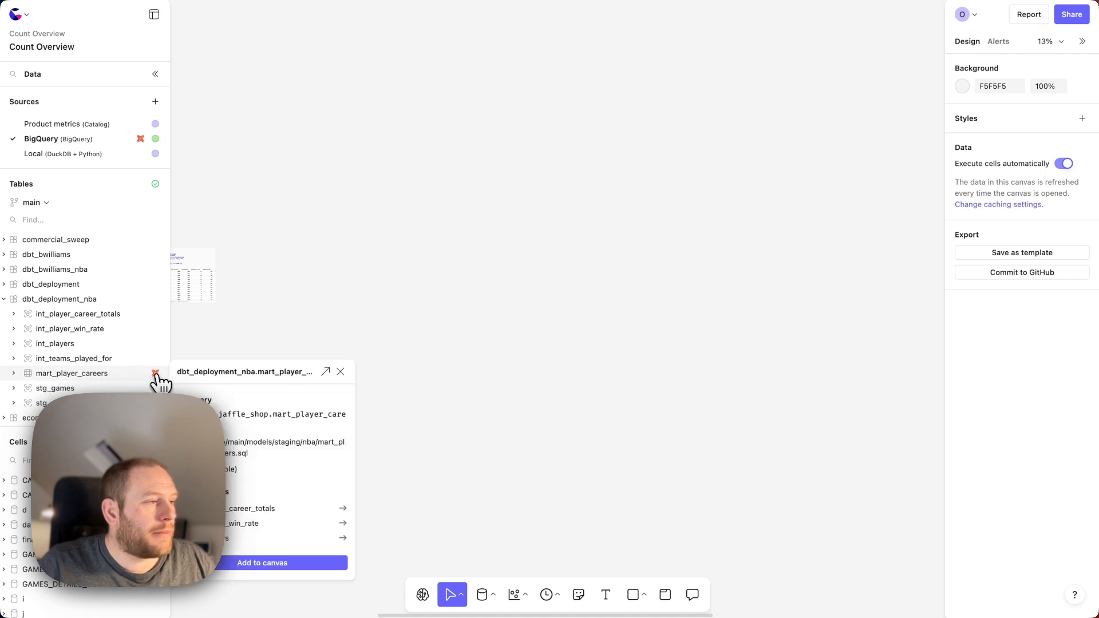
click(258, 563)
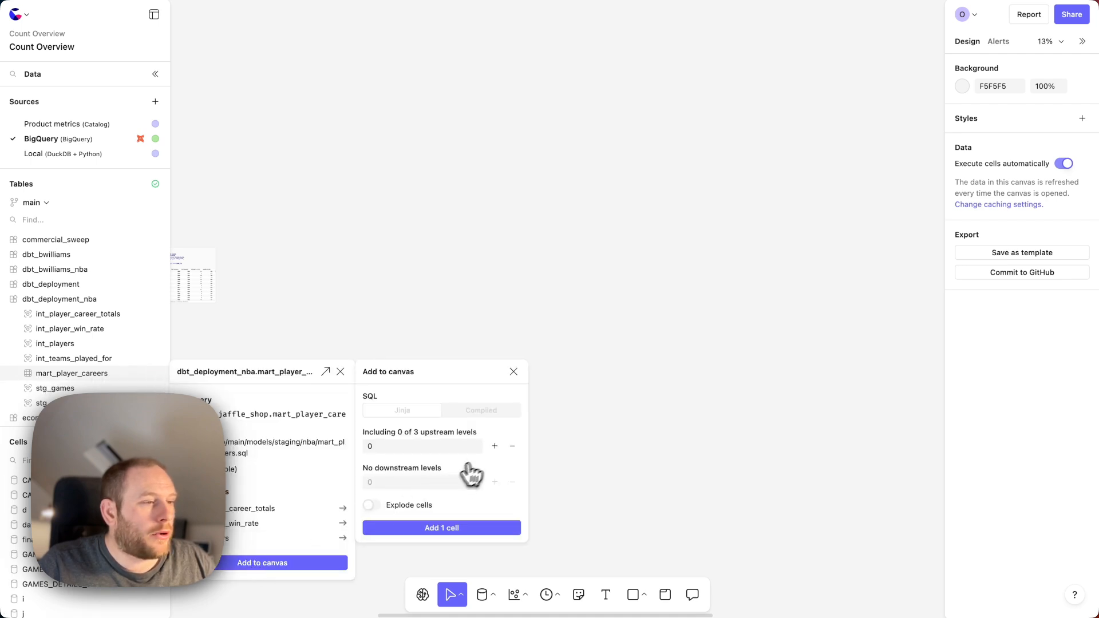
click(495, 447)
click(495, 448)
click(495, 448)
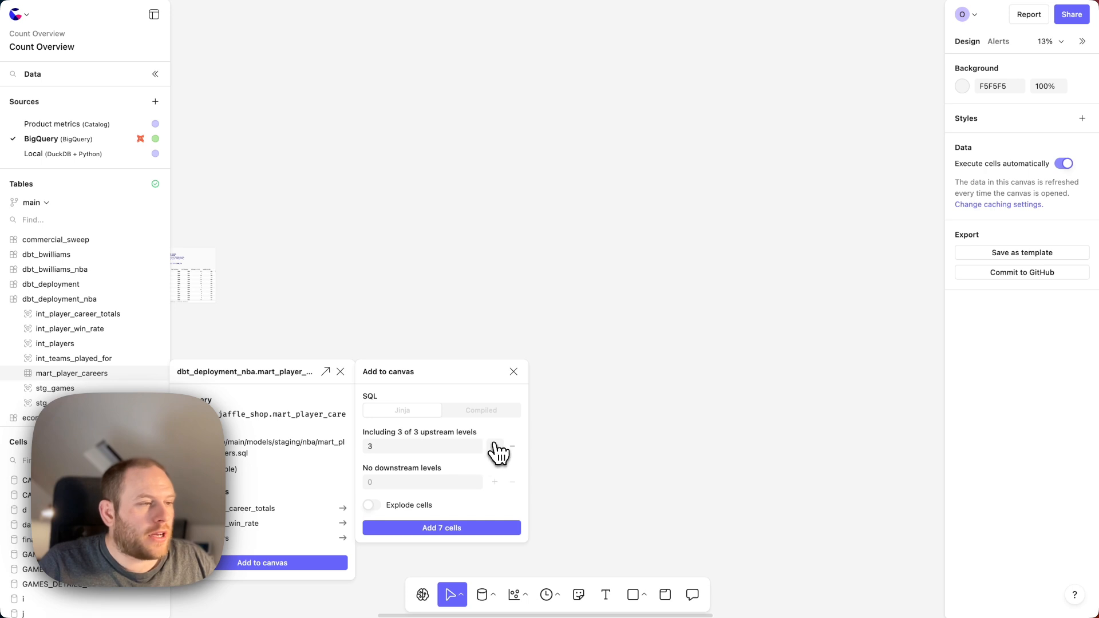
click(446, 527)
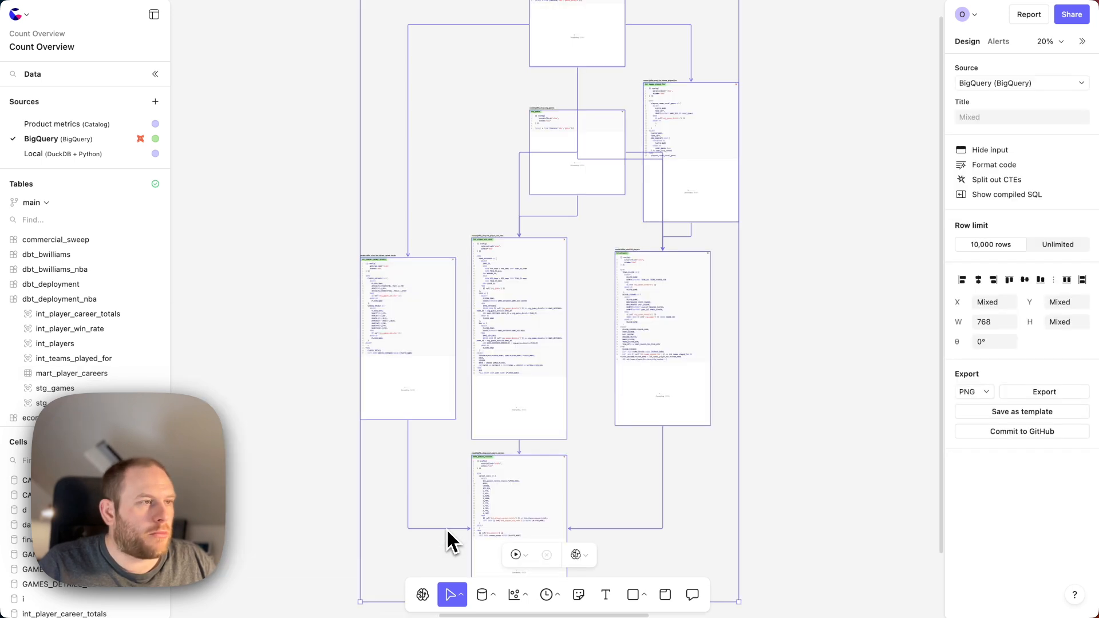
Show the compiled SQL beside the source code of the int_player_career_totals cell
click(455, 184)
scroll(412, 339, up, 10)
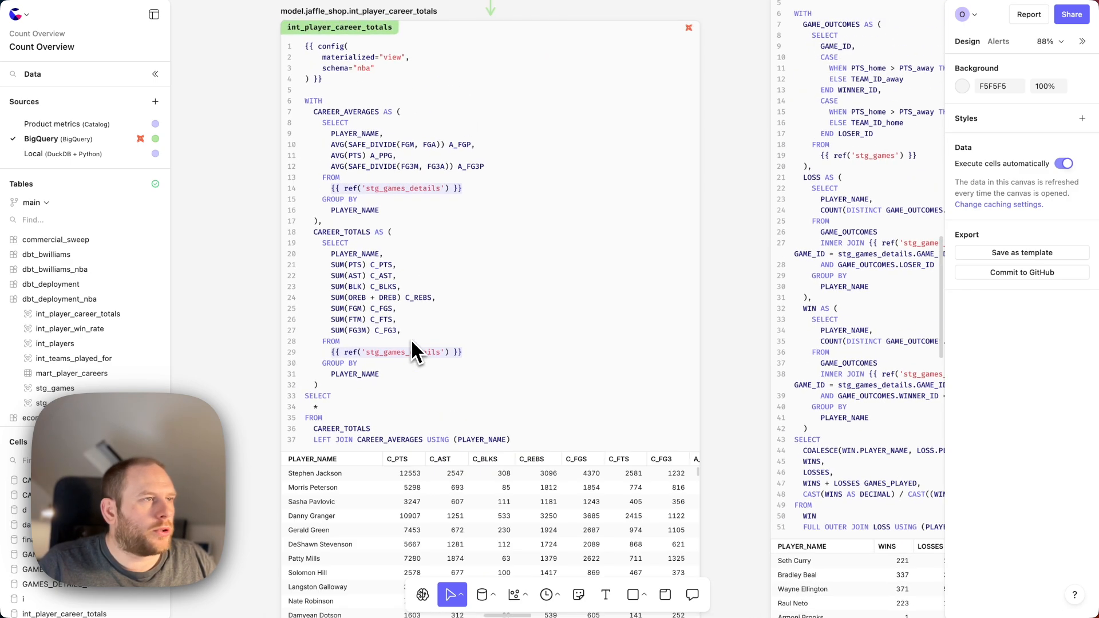
click(499, 296)
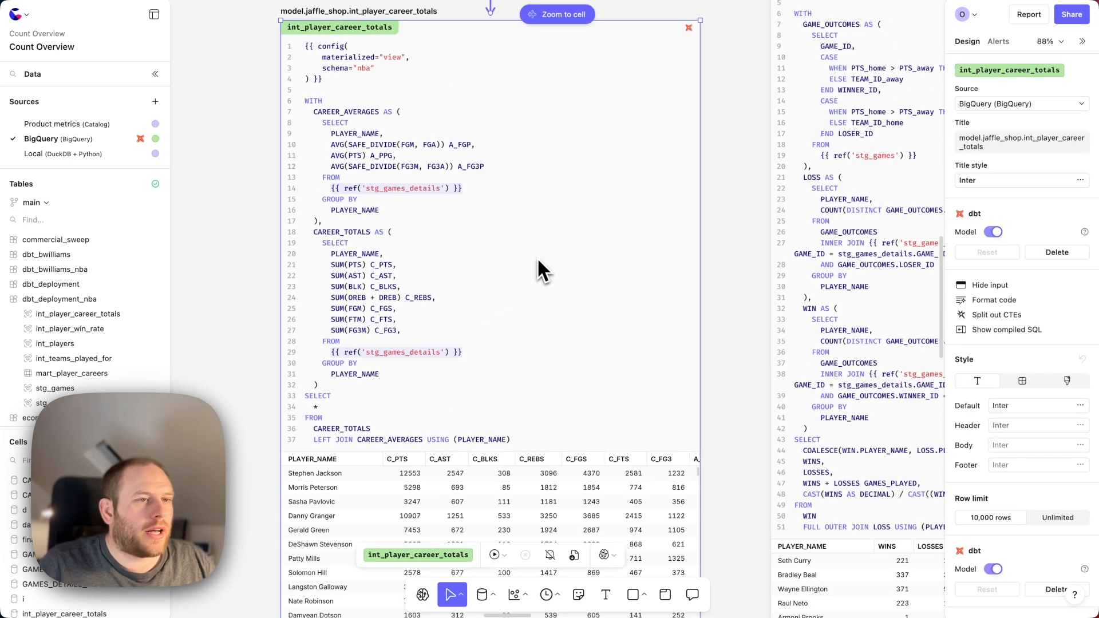
click(944, 334)
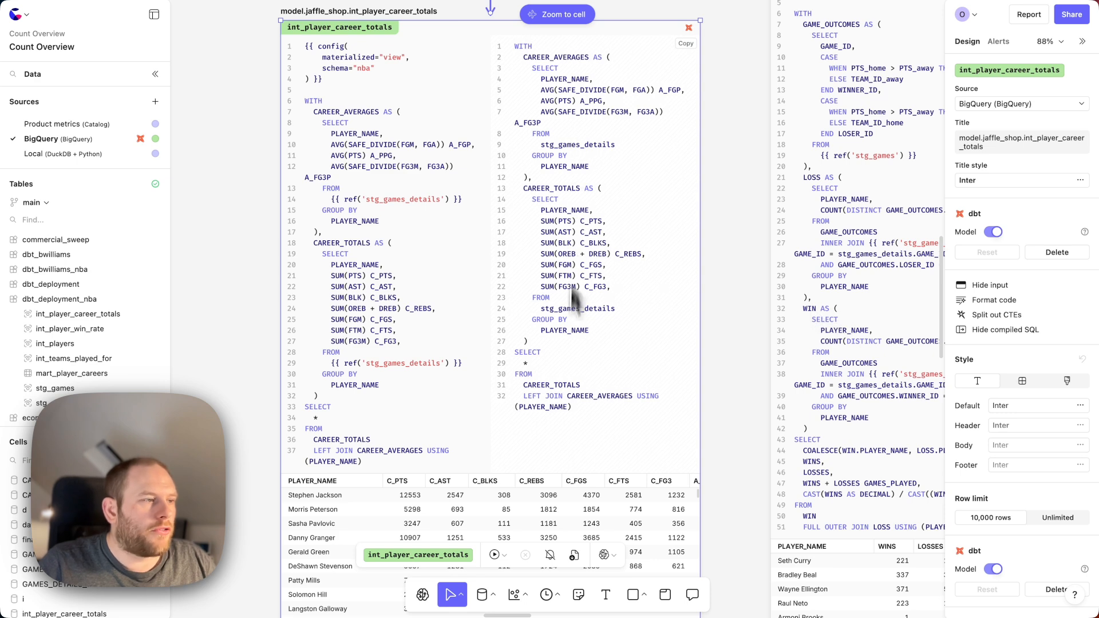
Append LIMIT 20 to the int_player_career_totals query and follow the update down to the mart_player_careers cell
click(375, 462)
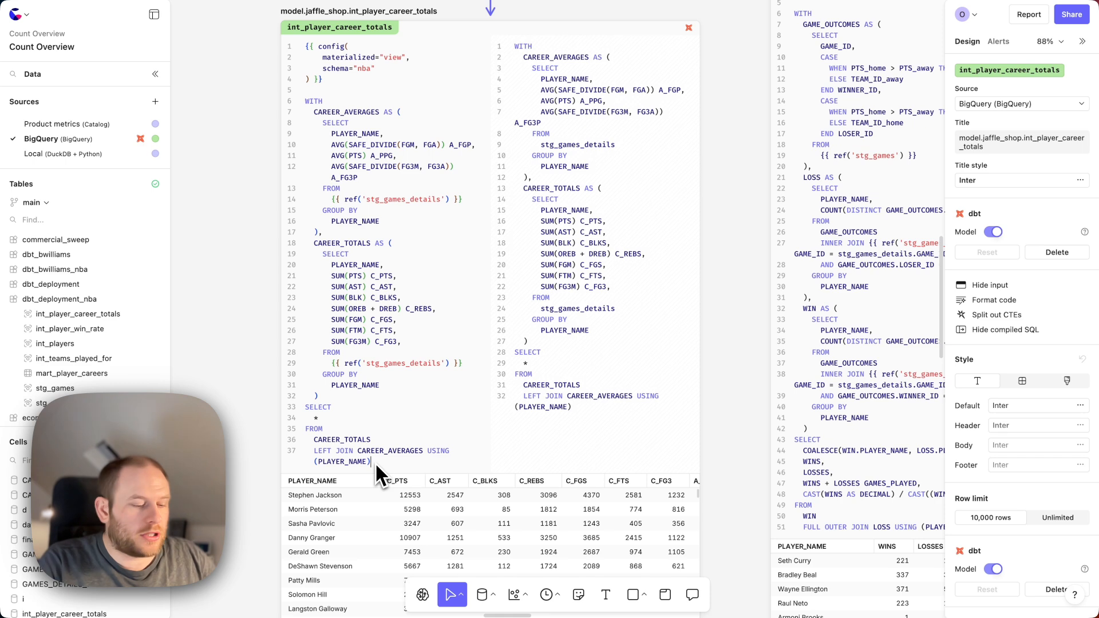
key(Return)
text(LIMIT 20)
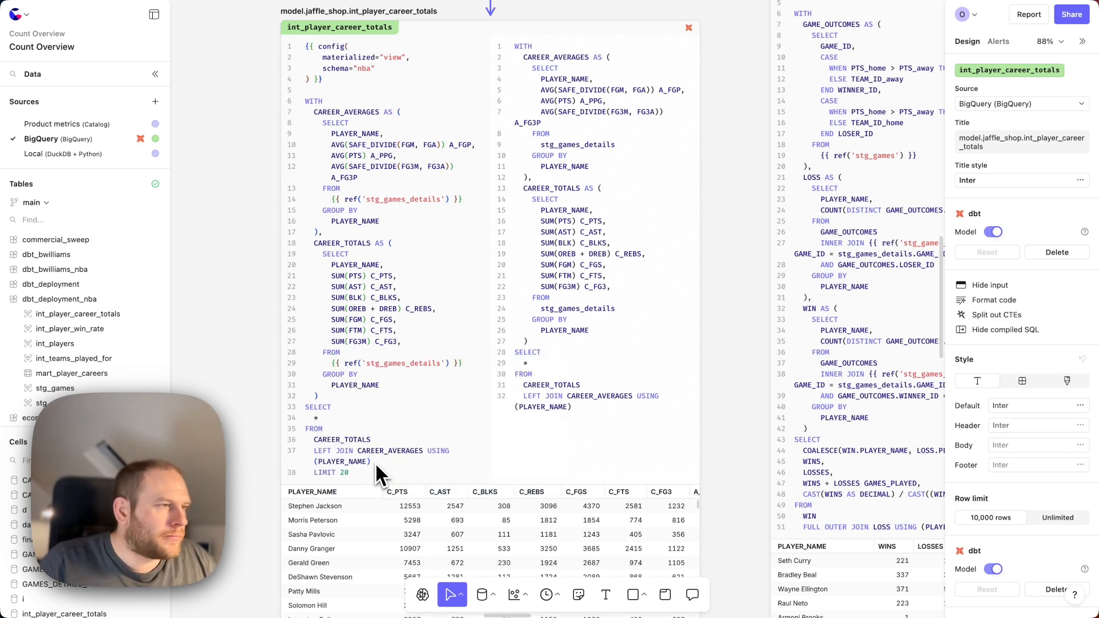
scroll(223, 394, down, 5)
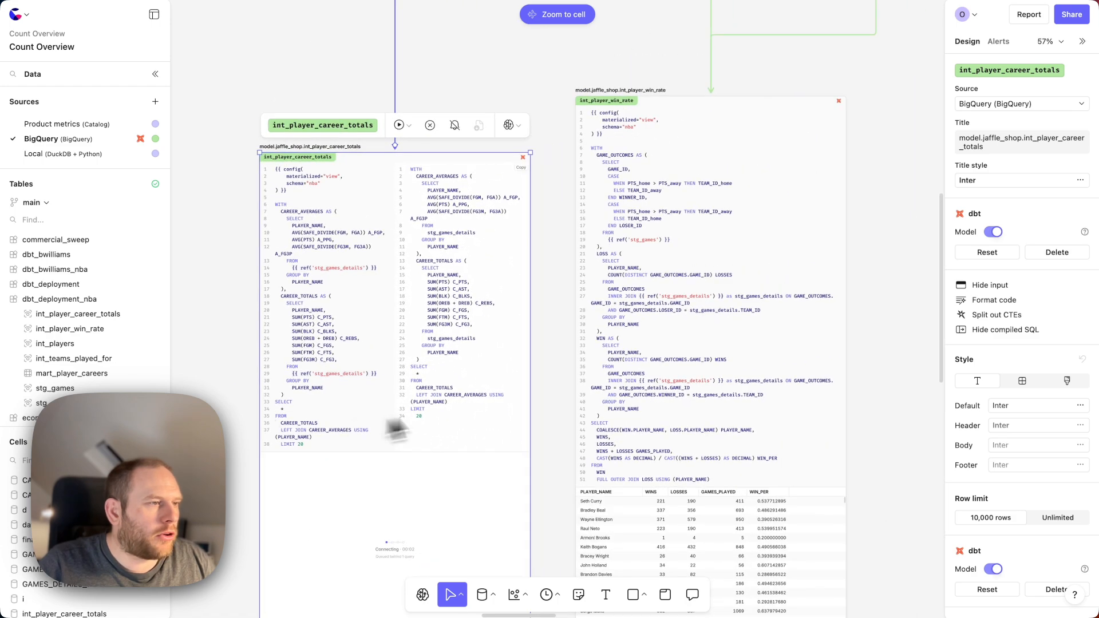
scroll(424, 409, down, 3)
scroll(424, 408, down, 10)
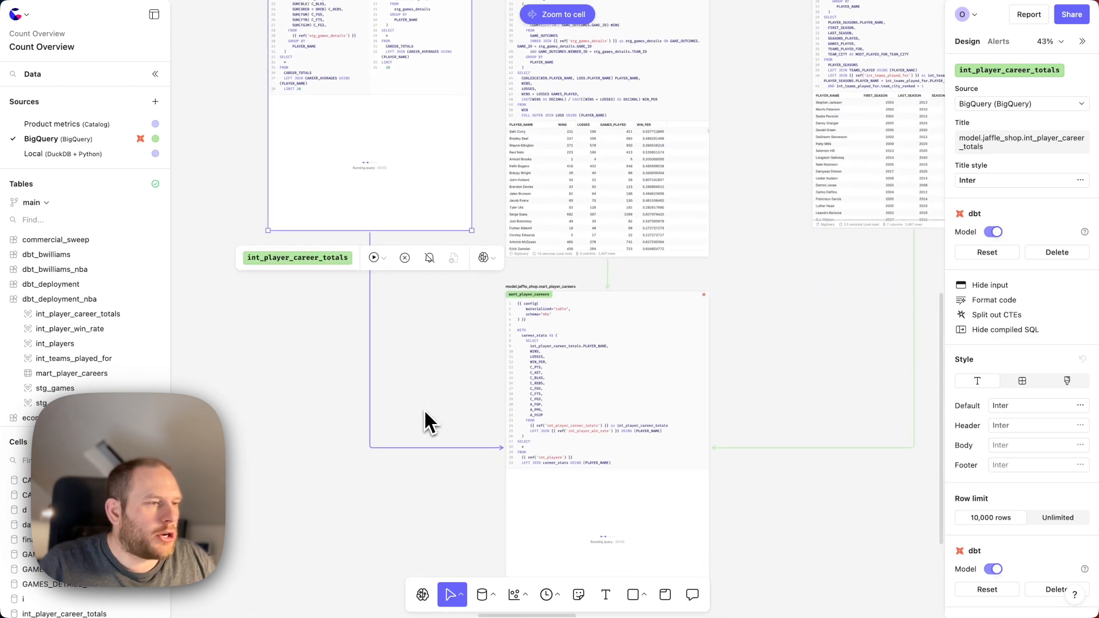
scroll(424, 412, down, 3)
scroll(451, 489, right, 2)
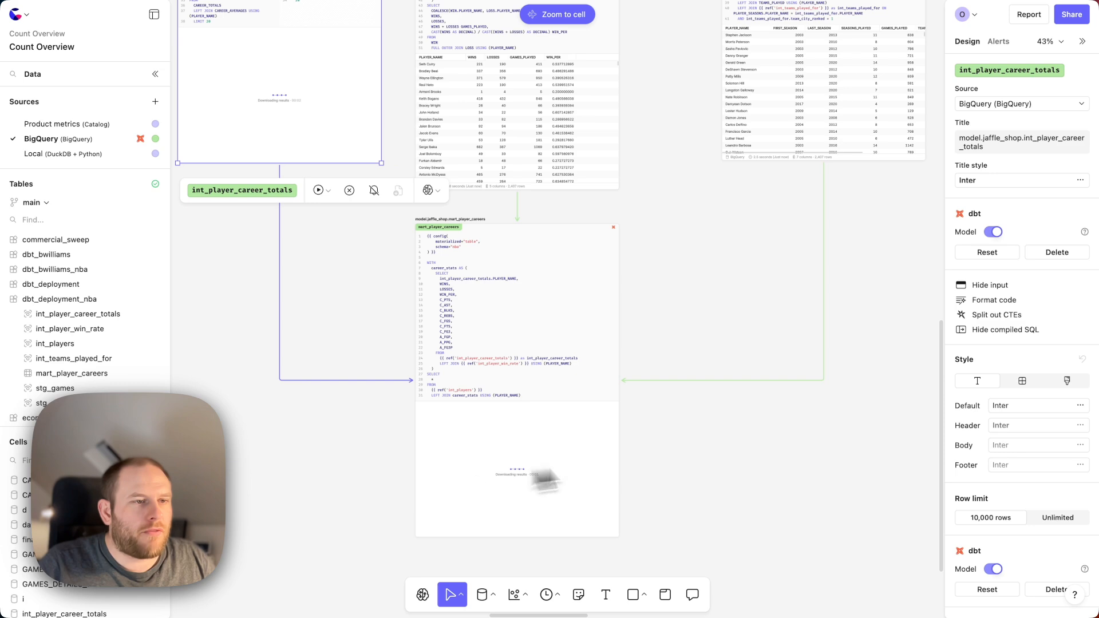
Review the int_player_career_totals change in the GitHub commit comparison and close it without committing
scroll(1044, 415, down, 5)
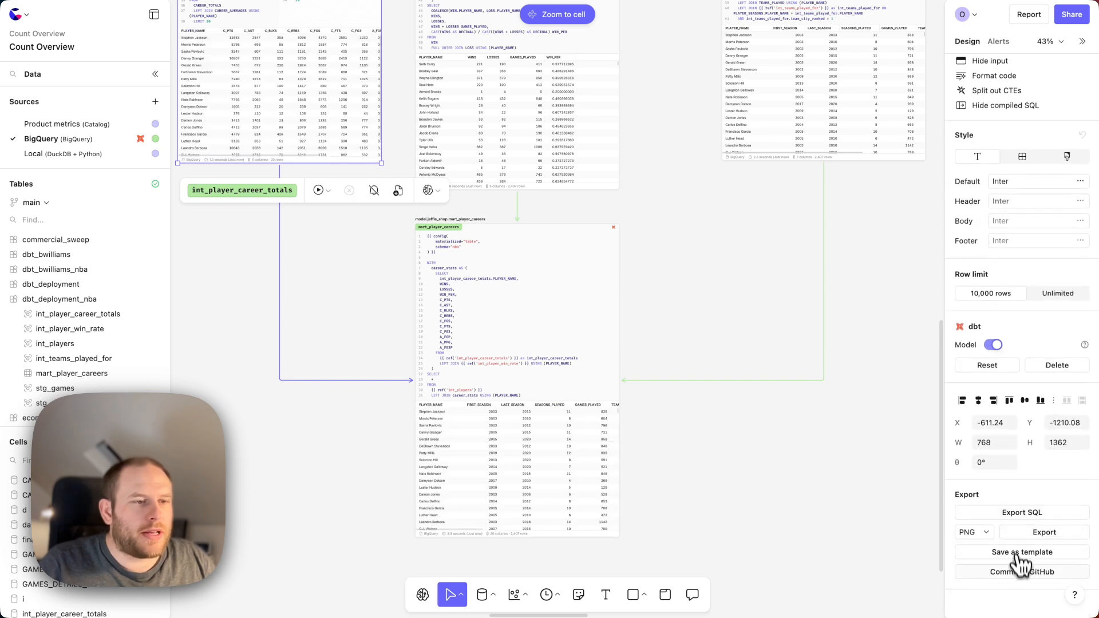
click(1021, 572)
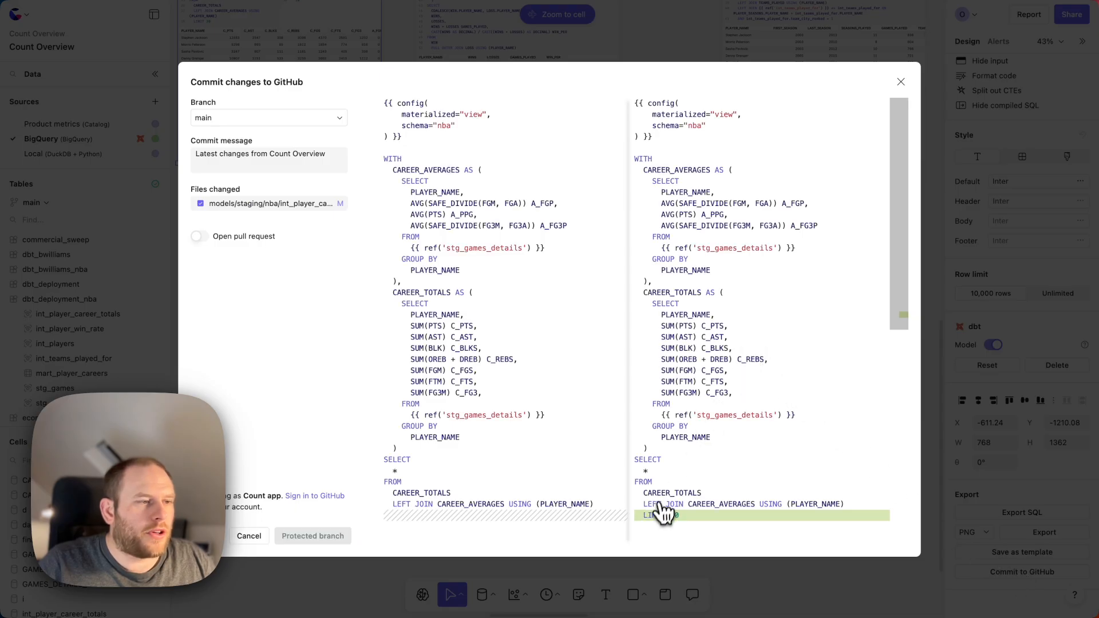
click(900, 83)
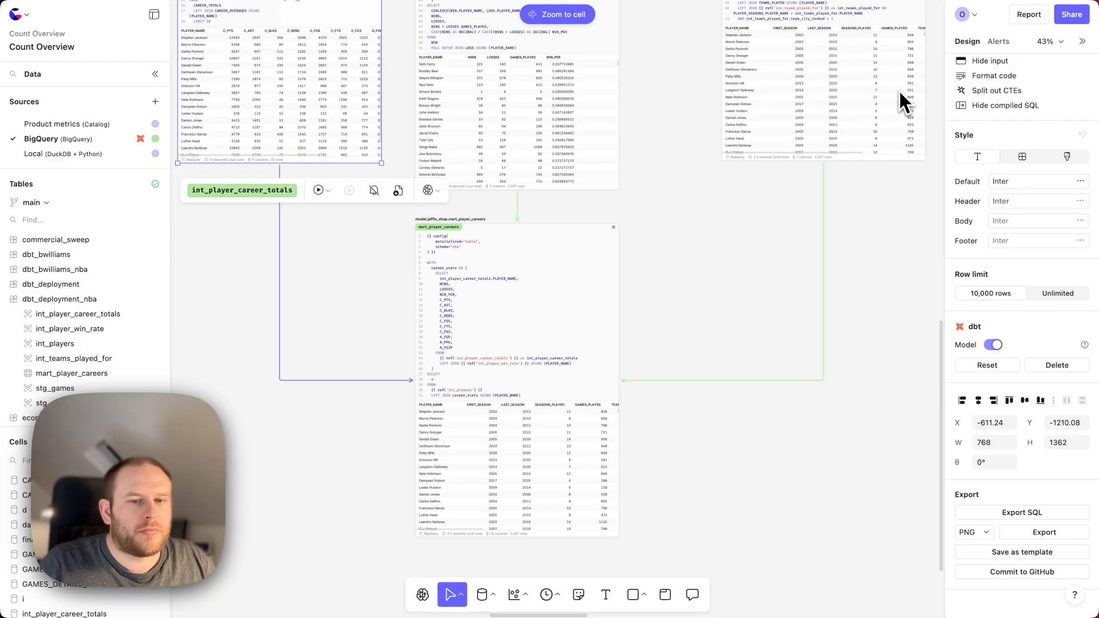
Examine the User Signup Flow frame and the query cells in the Data frame beneath it
click(710, 273)
scroll(710, 274, down, 5)
scroll(710, 273, right, 6)
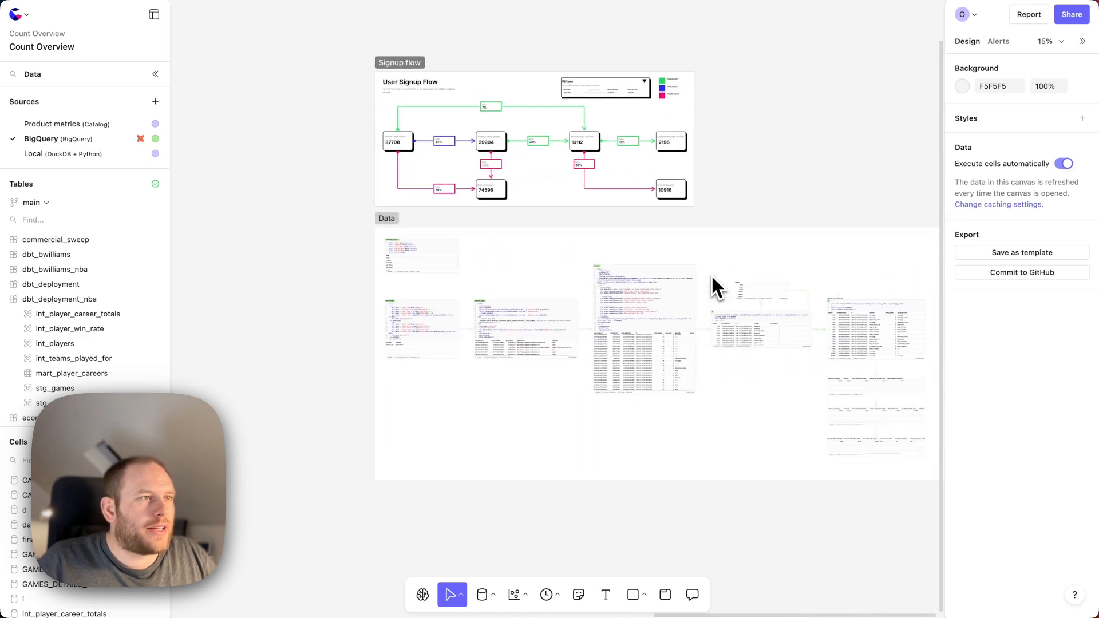
scroll(563, 112, up, 3)
scroll(403, 167, down, 5)
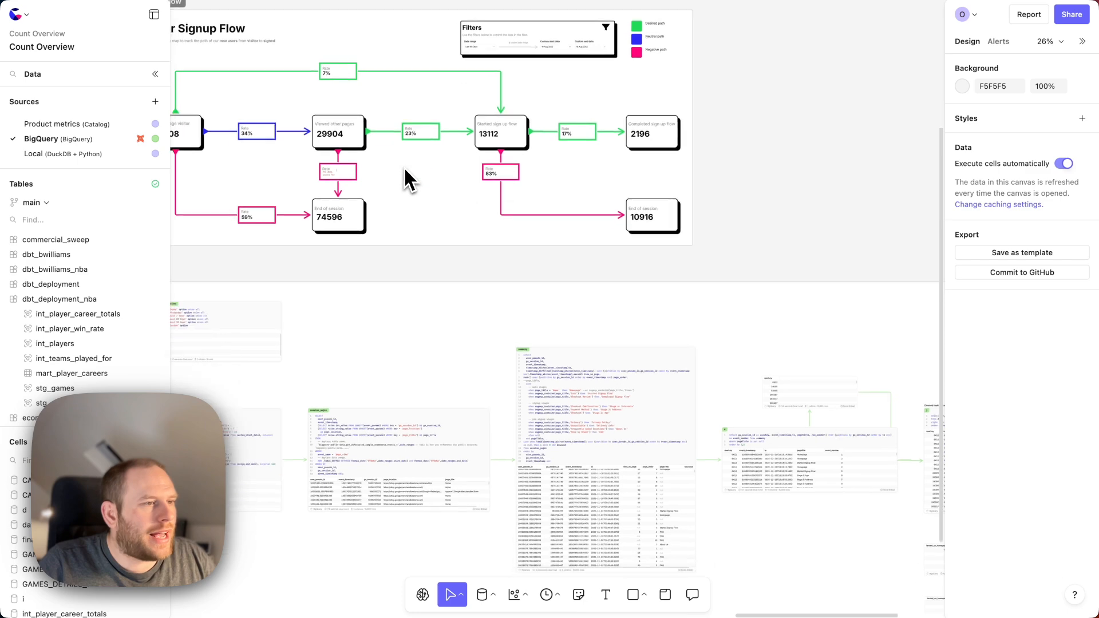
Turn the "Cleaned main table to use" query cell in the signup flow data frame into a dbt model
scroll(403, 166, down, 3)
scroll(530, 233, up, 6)
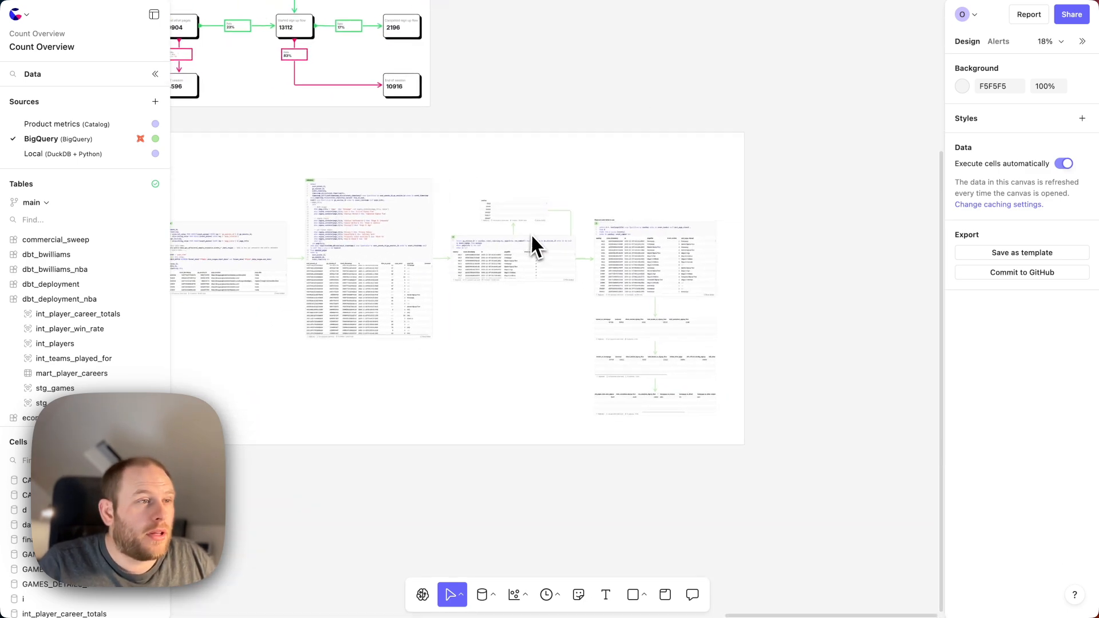
click(643, 267)
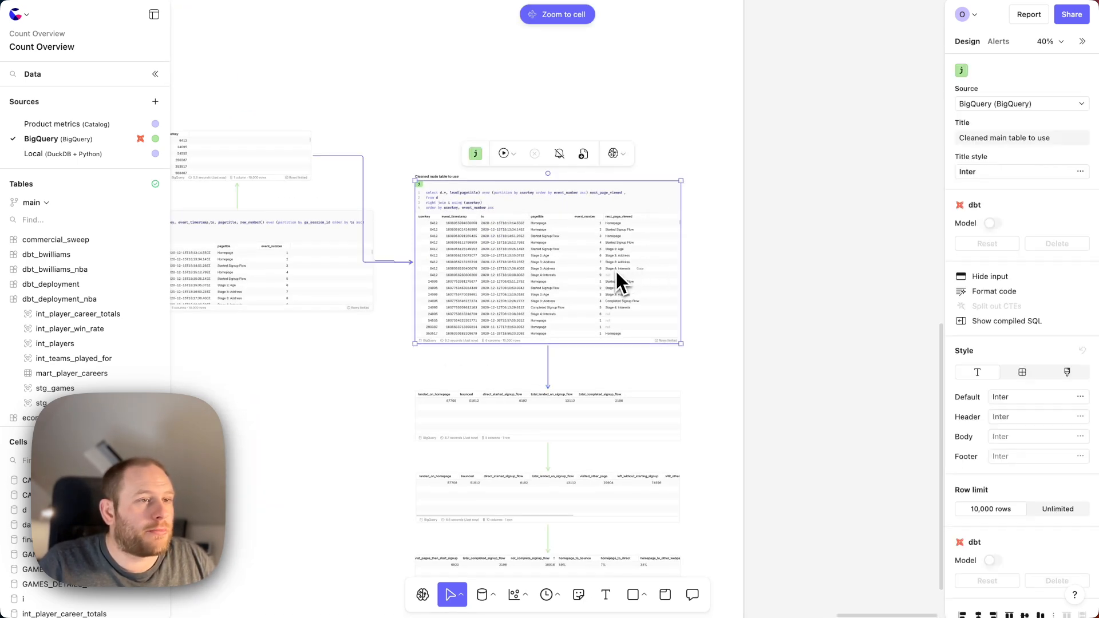
click(993, 224)
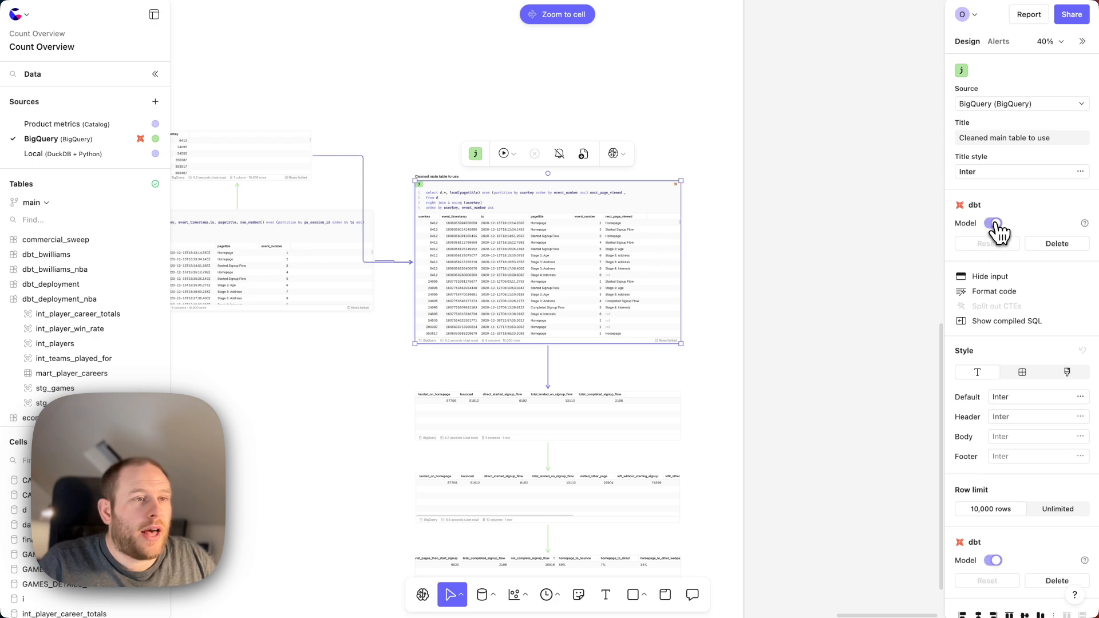
Open the GitHub commit comparison and review the added models/j.sql file
scroll(1001, 292, down, 4)
click(1007, 572)
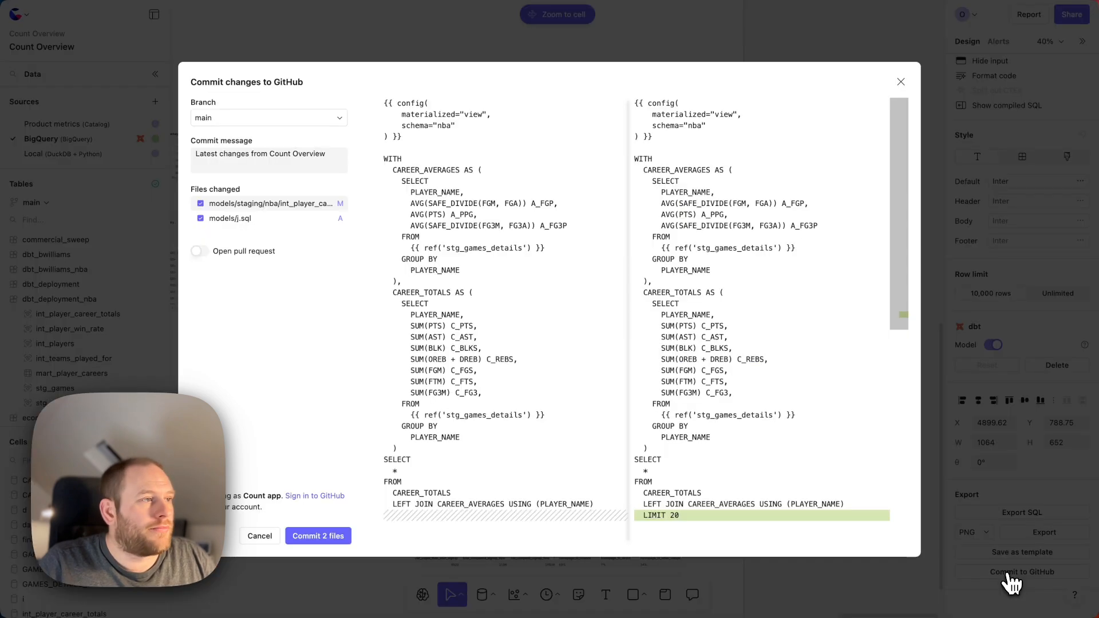
click(261, 226)
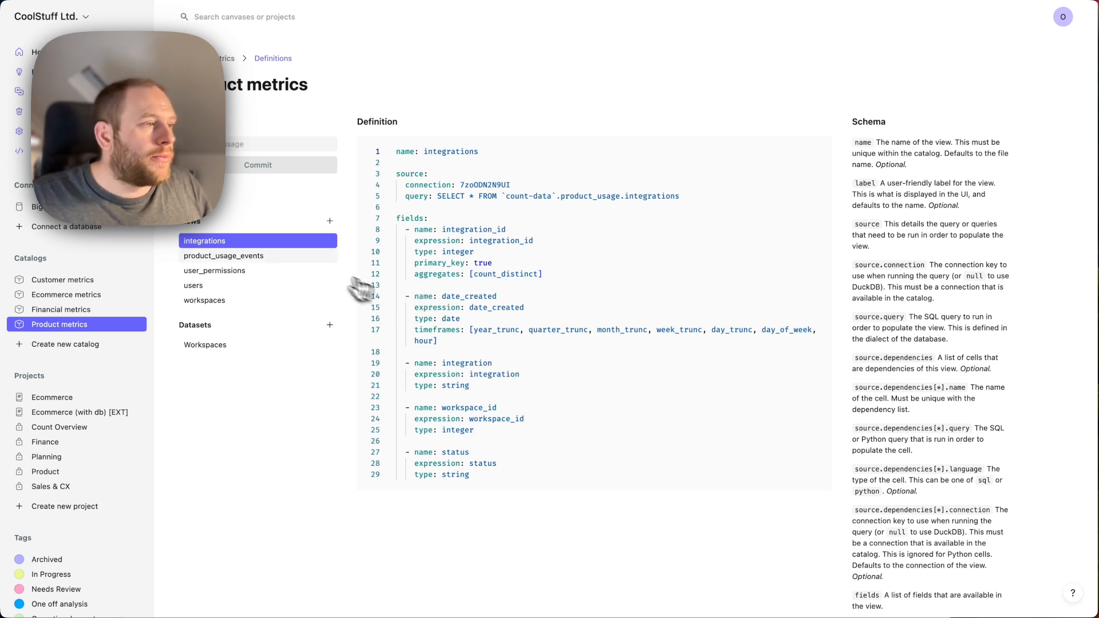
Examine the Product metrics catalog definitions: the events_per_user expression in the product_usage_events view and the joins in the Workspaces dataset
click(299, 258)
drag(707, 552, 410, 551)
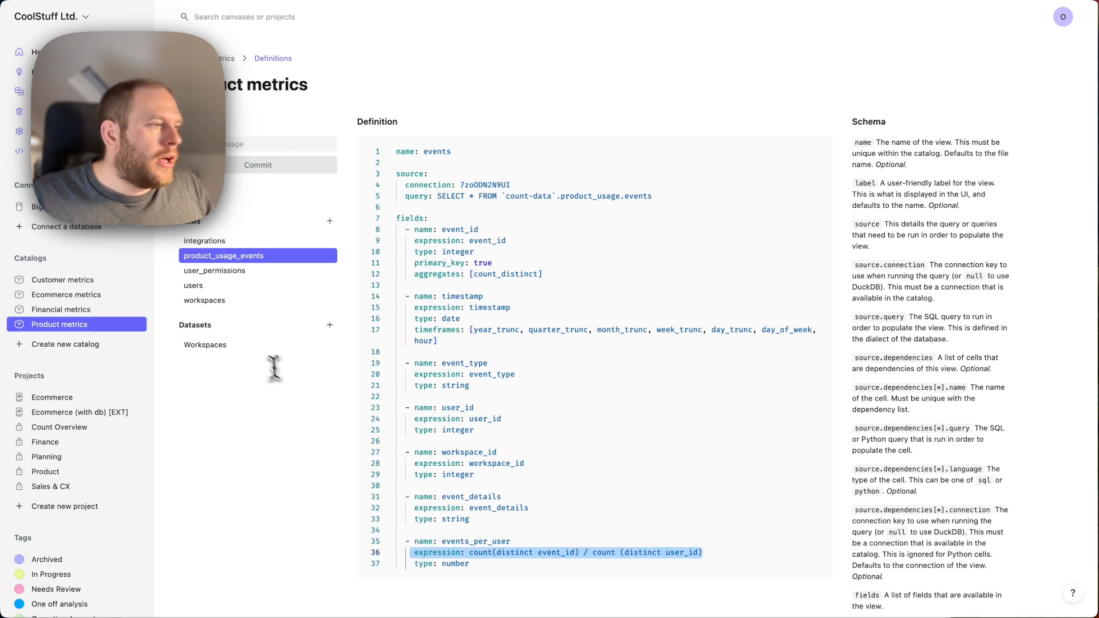
click(252, 347)
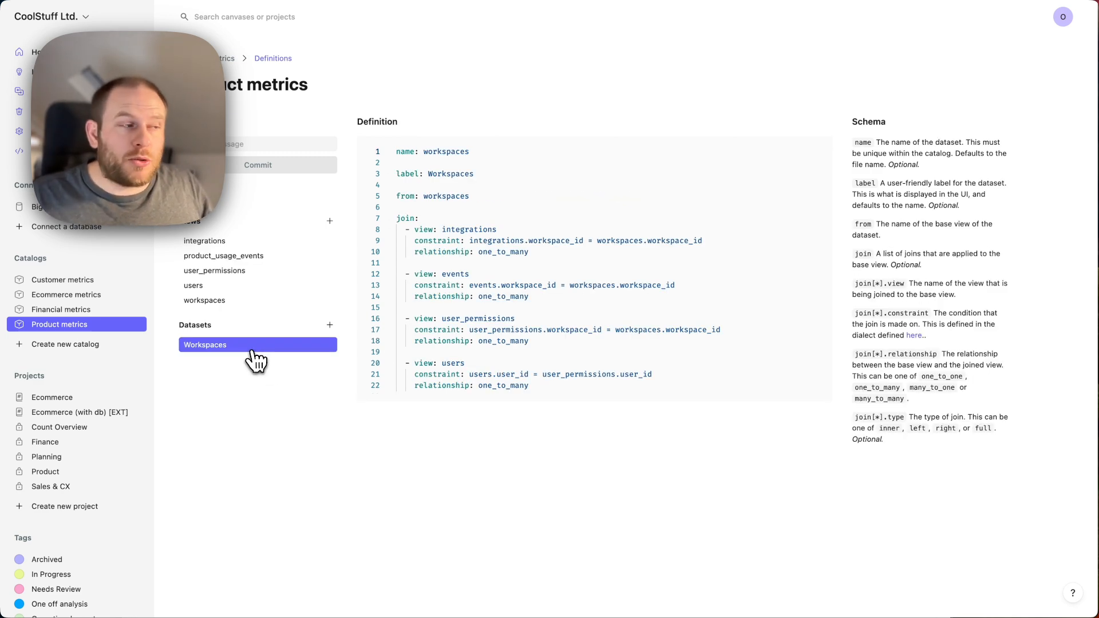
click(240, 256)
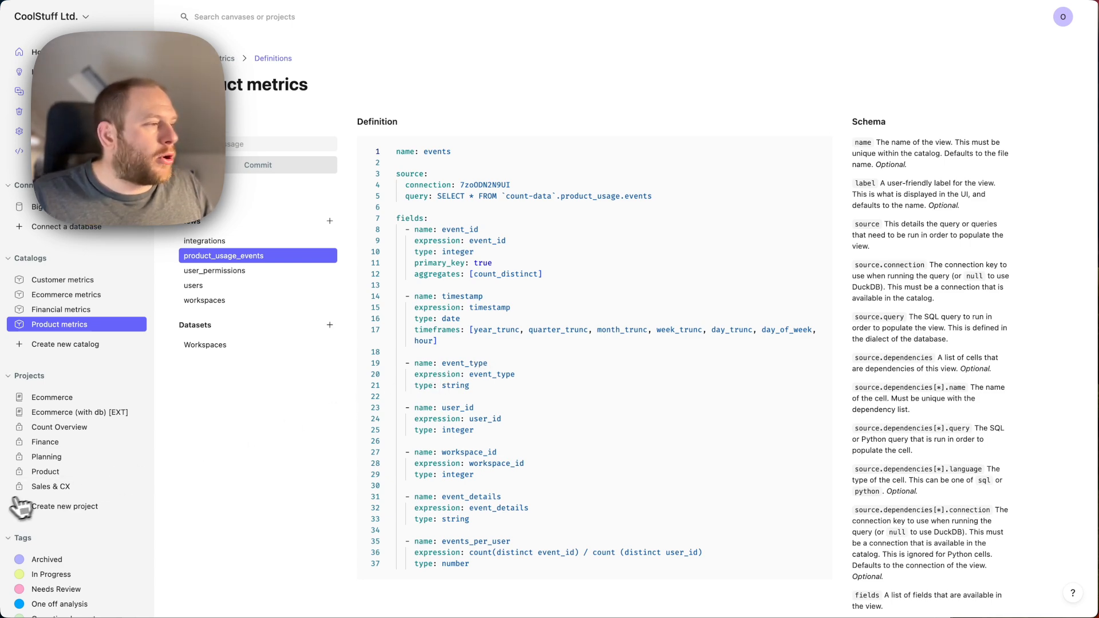
Open the Product project and look over its data settings, pinned reports and tagged canvas list
click(57, 475)
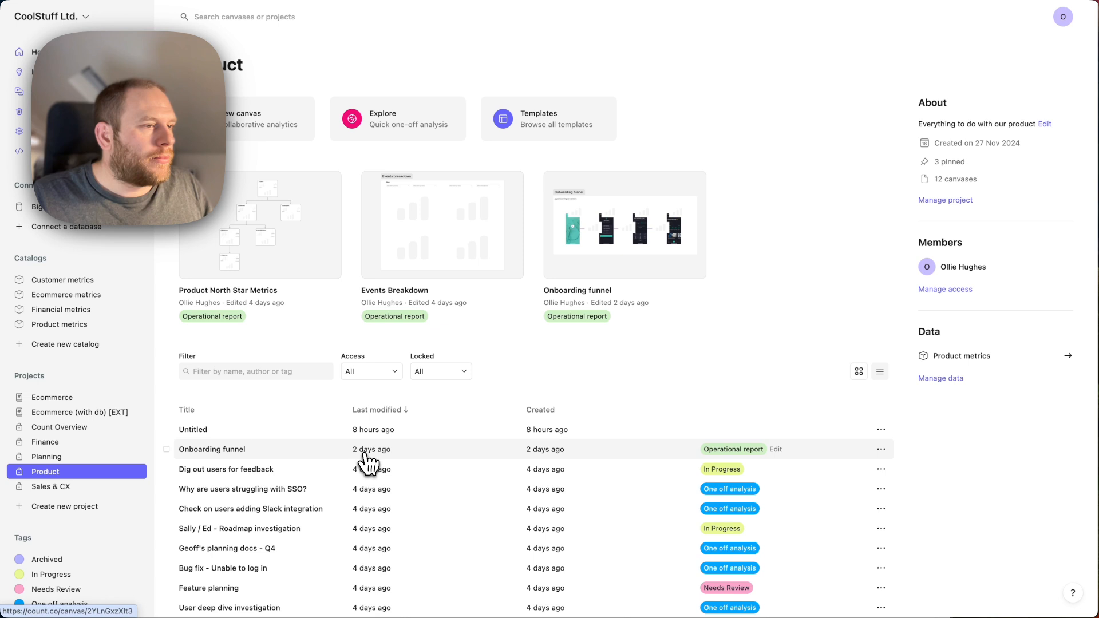
click(933, 379)
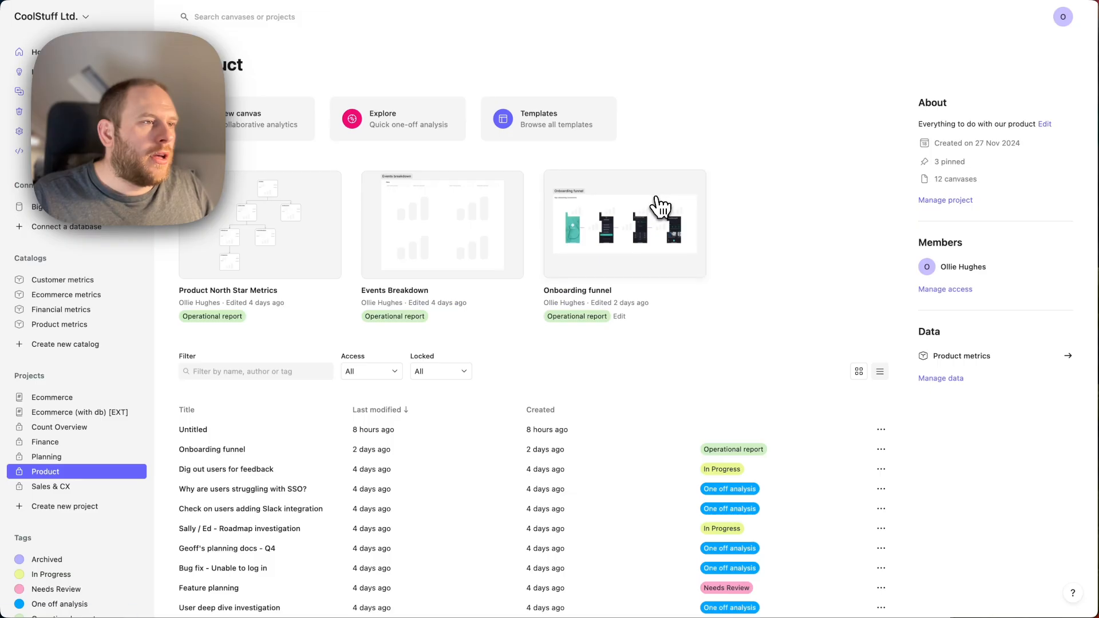
click(652, 195)
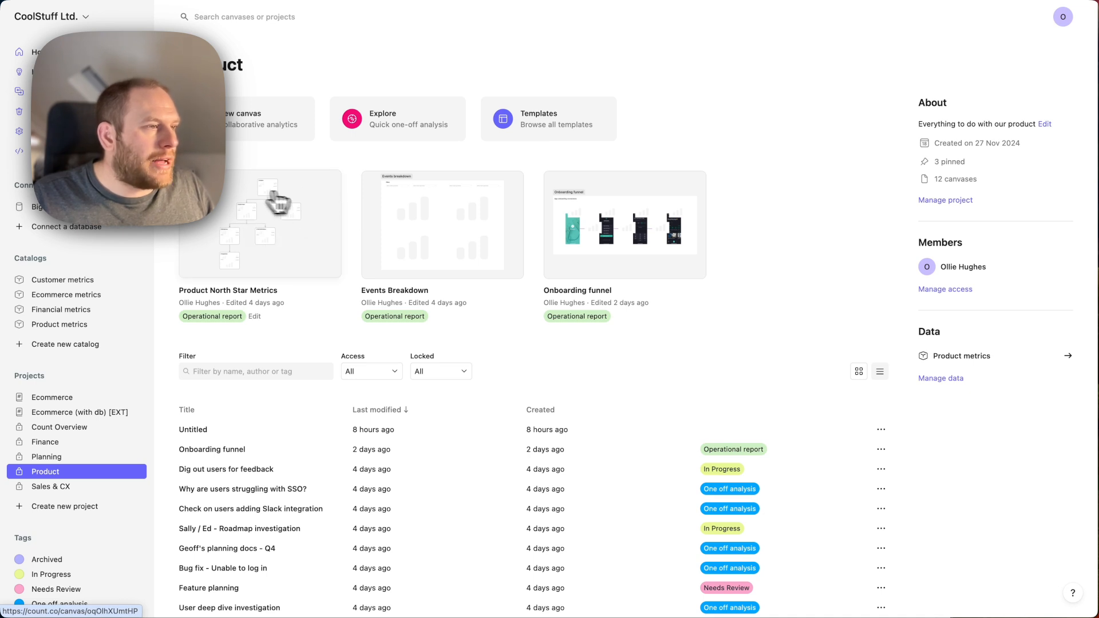
scroll(590, 412, down, 2)
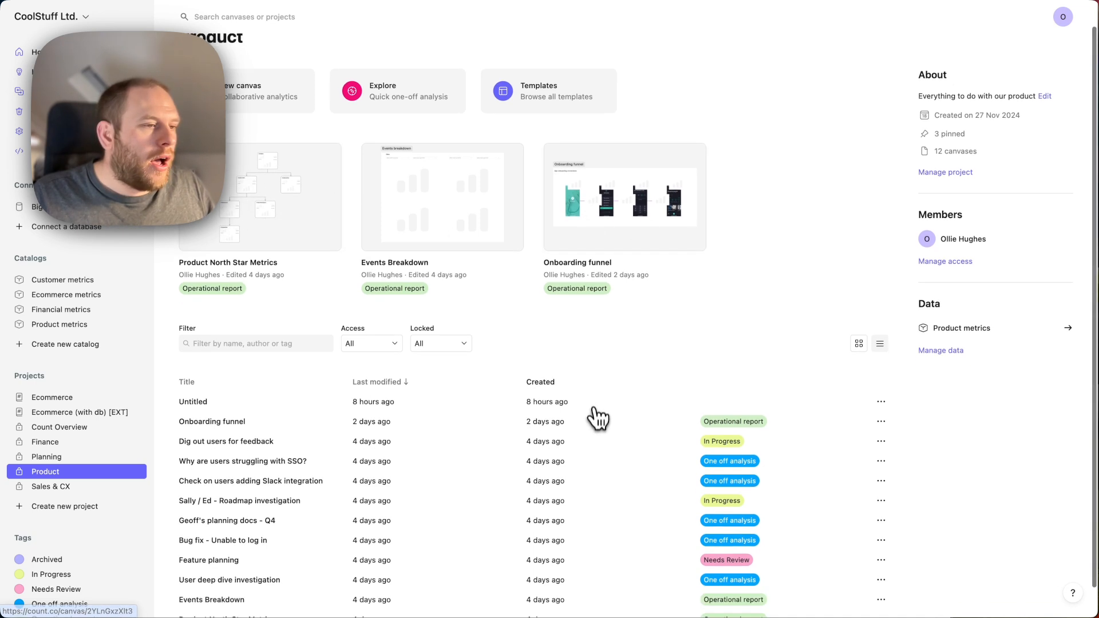
mouse_move(718, 399)
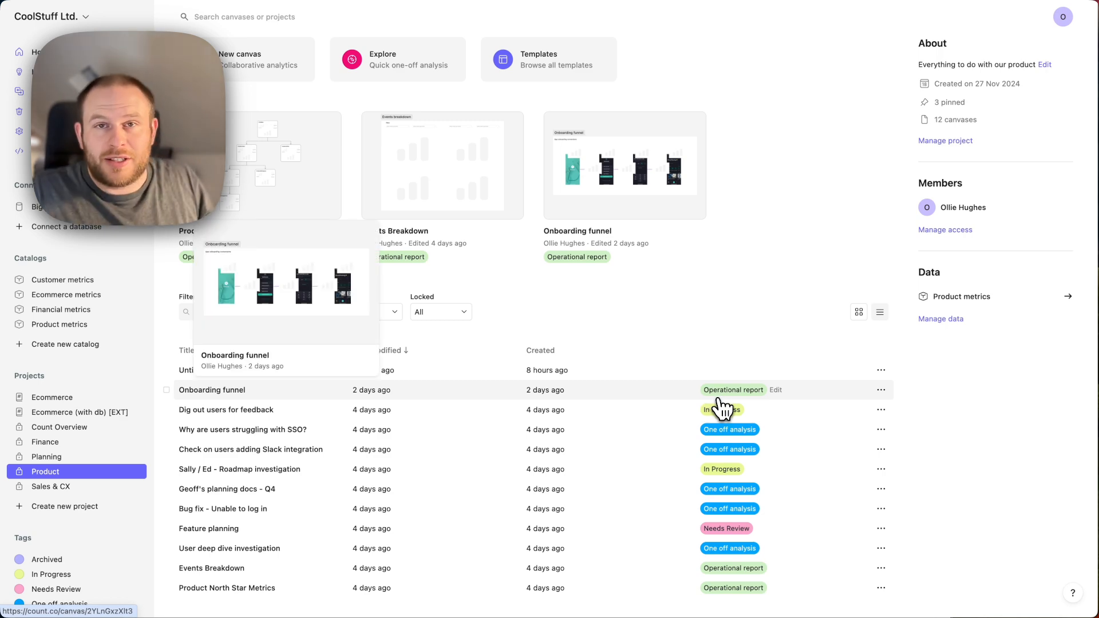
scroll(627, 333, up, 2)
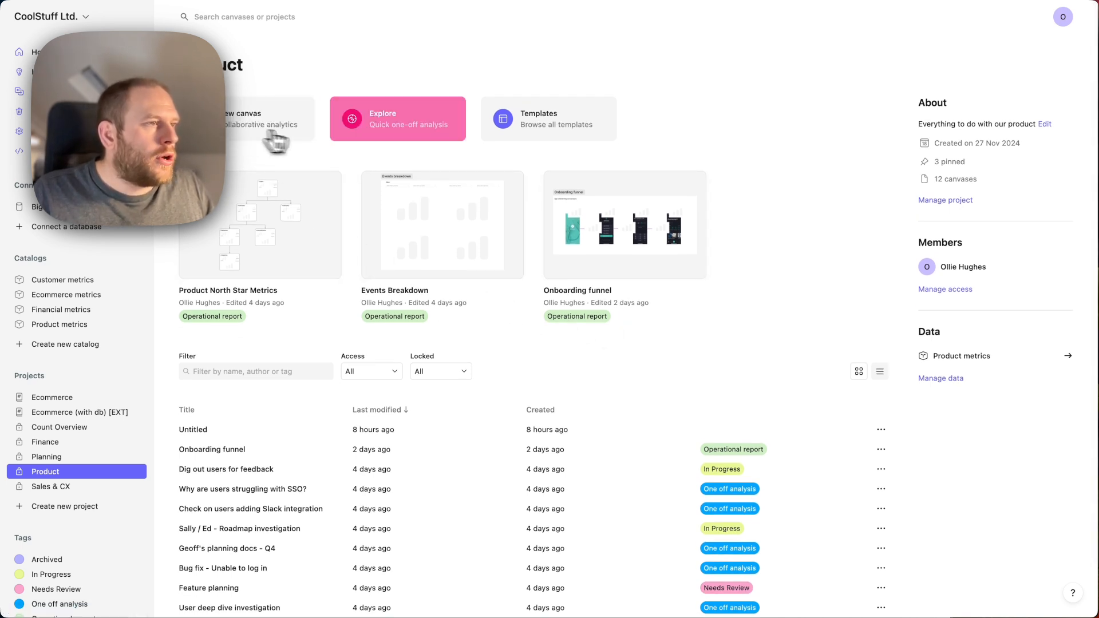
Start an Explore analysis and chart the distinct count of user_id by industry, coloured by paid_status
click(393, 150)
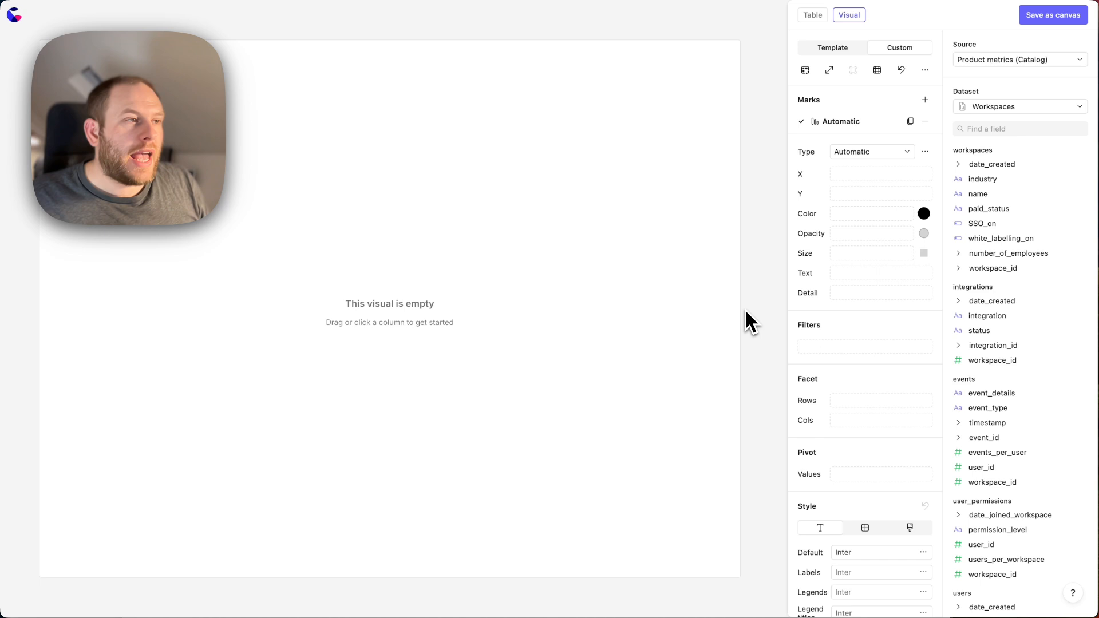
scroll(994, 305, down, 5)
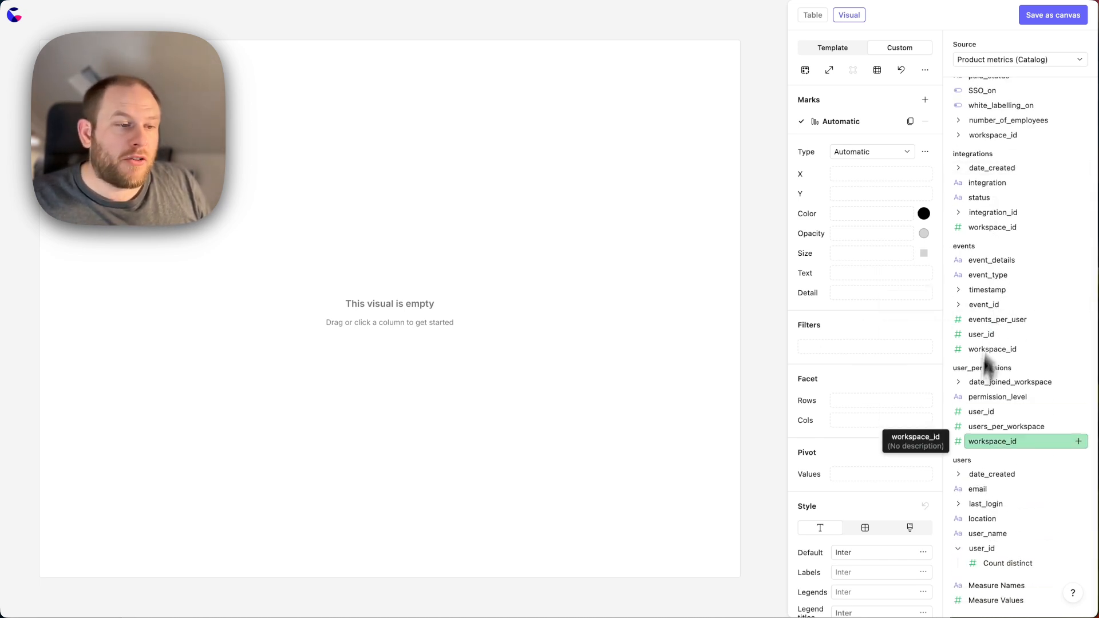
click(980, 563)
scroll(994, 376, up, 5)
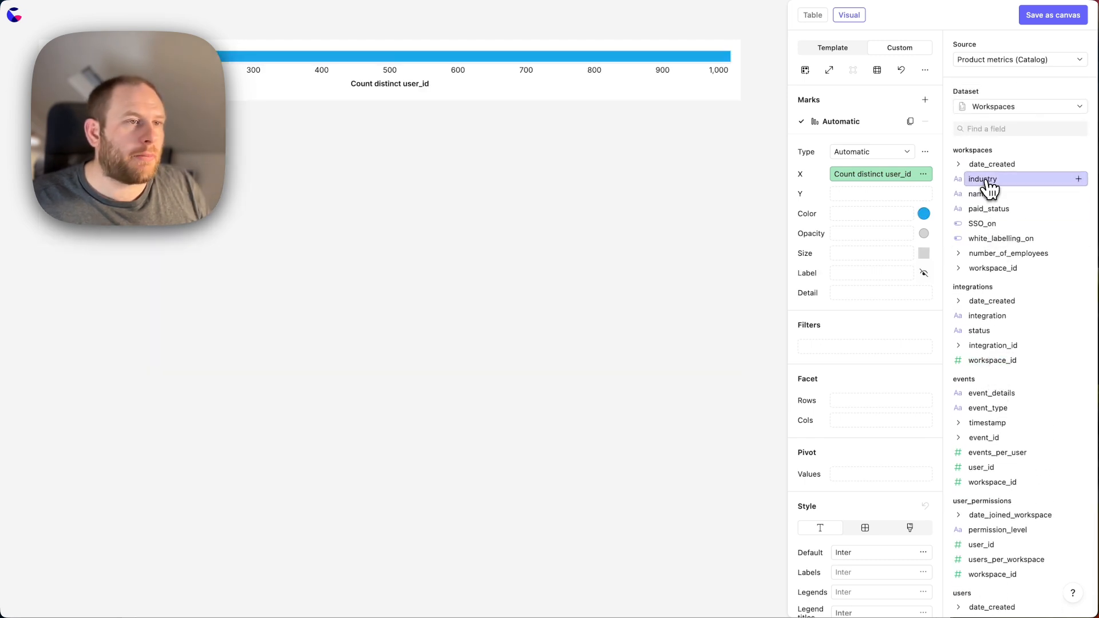
click(984, 179)
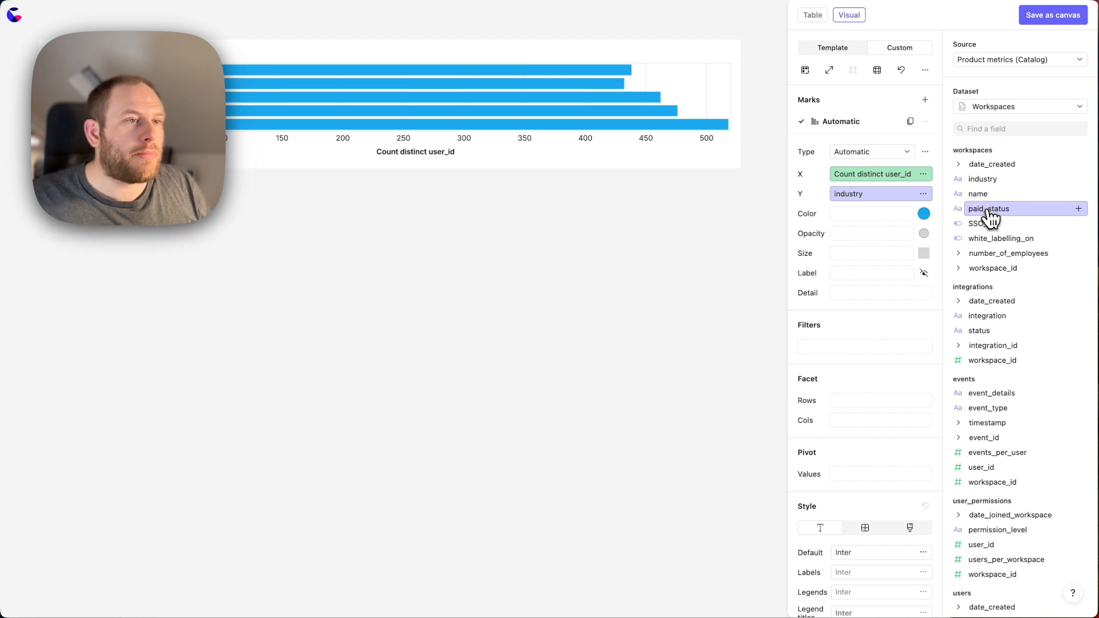
click(989, 209)
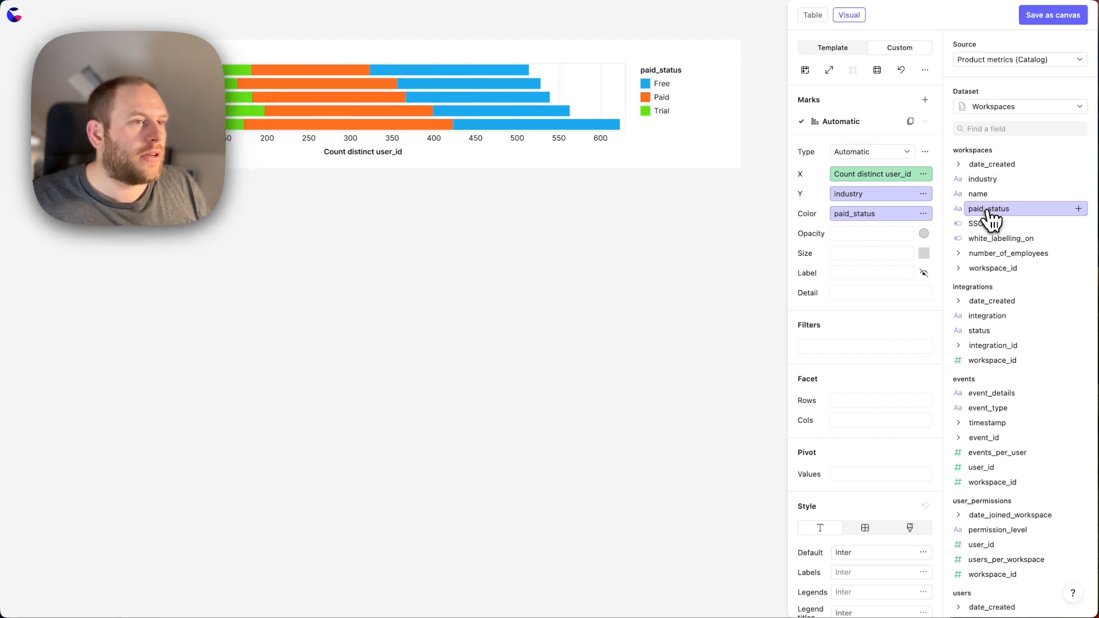
Filter the chart to rows where integration is GitHub
drag(986, 315, 830, 345)
click(830, 346)
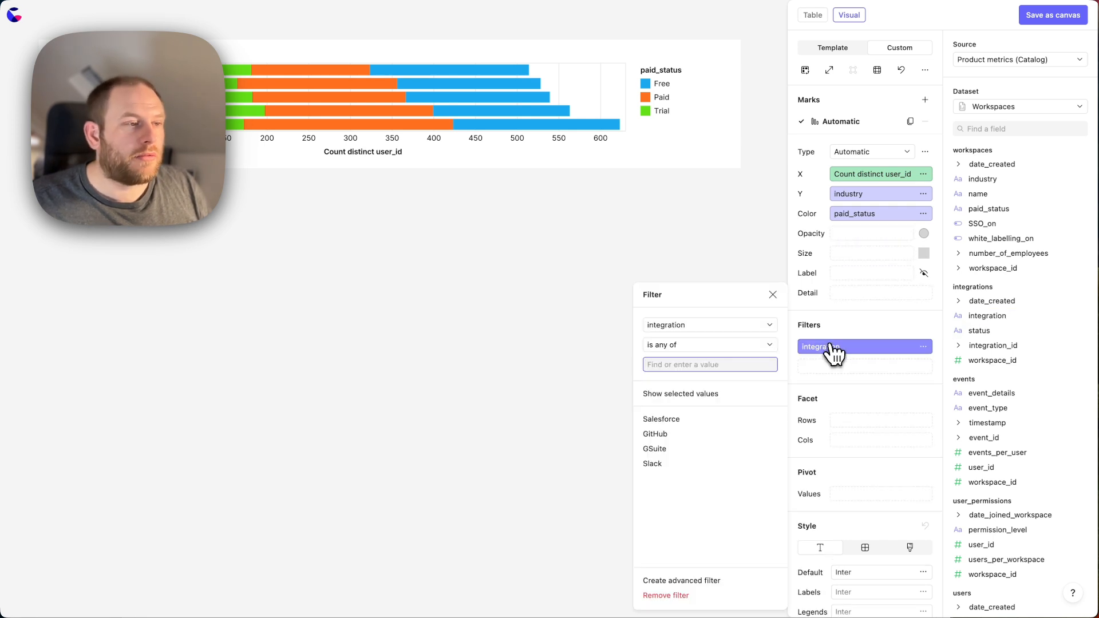
click(695, 435)
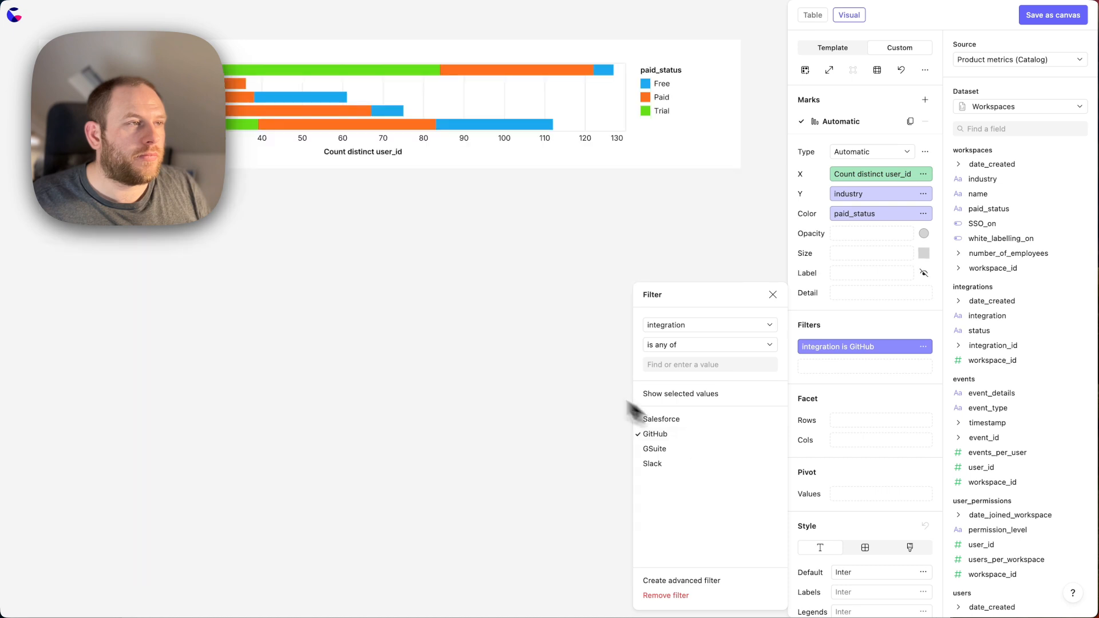
click(525, 362)
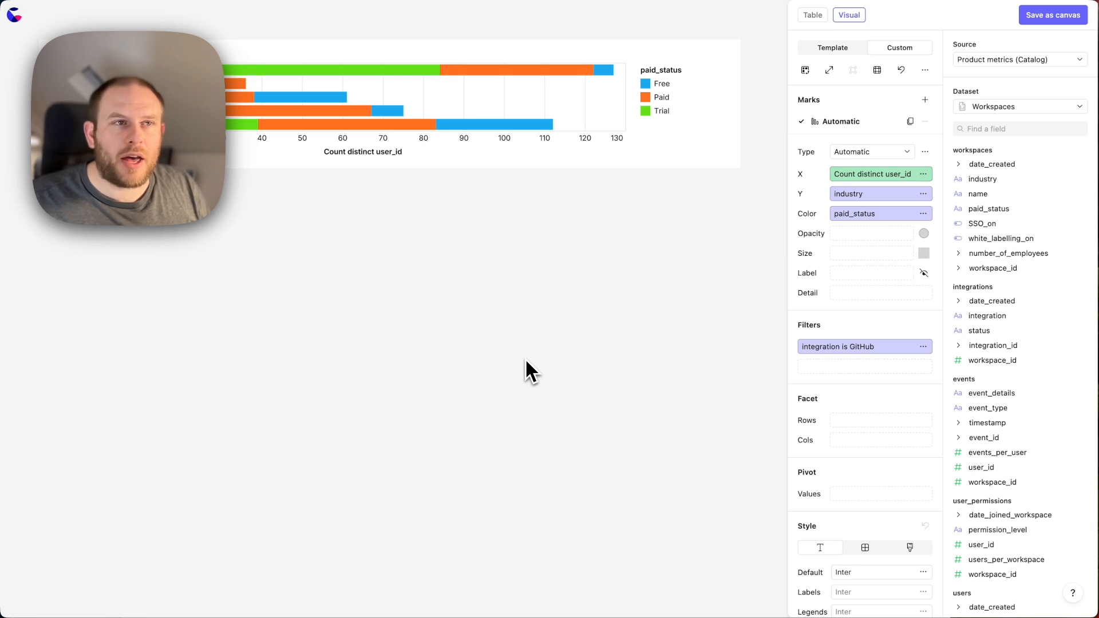
Save the exploration as a canvas and place a duplicate of the chart to the left of the original
click(1052, 17)
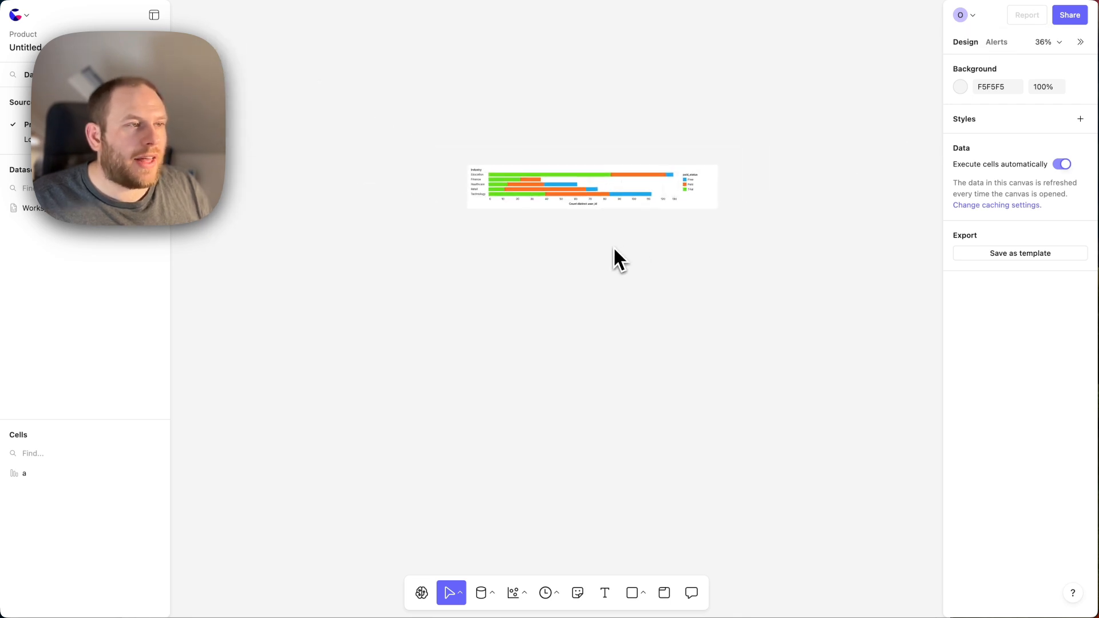
click(612, 246)
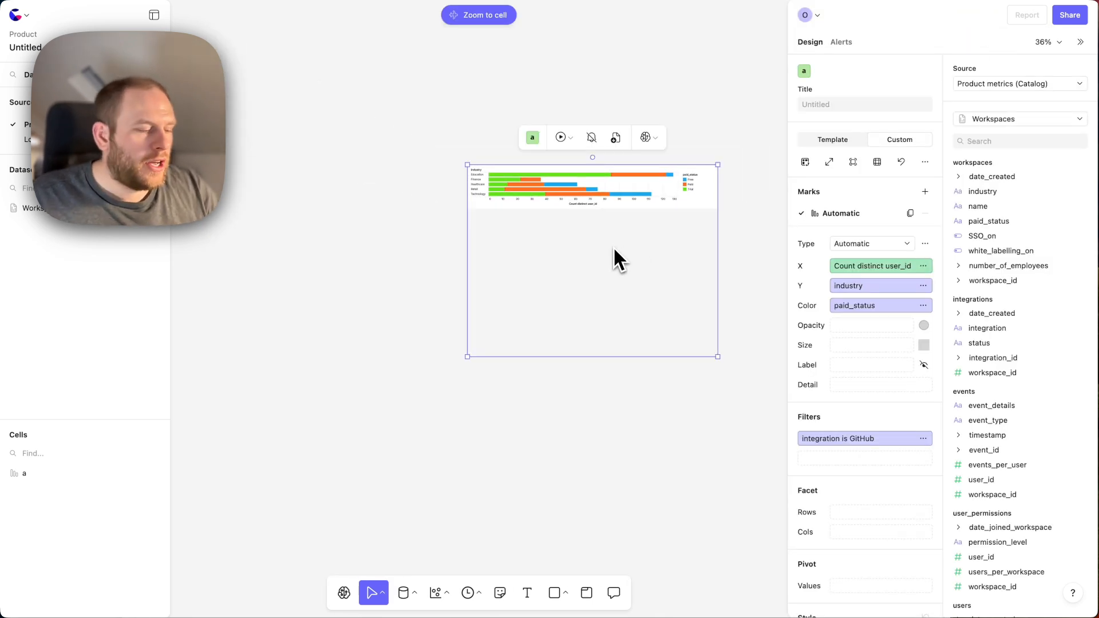
drag(613, 247, 345, 233)
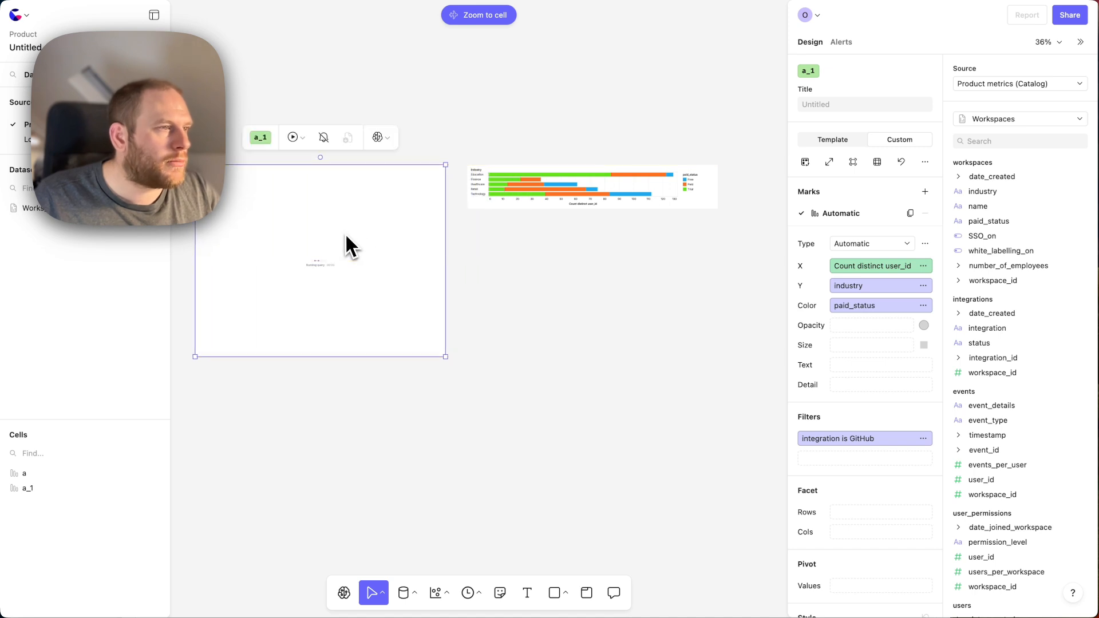